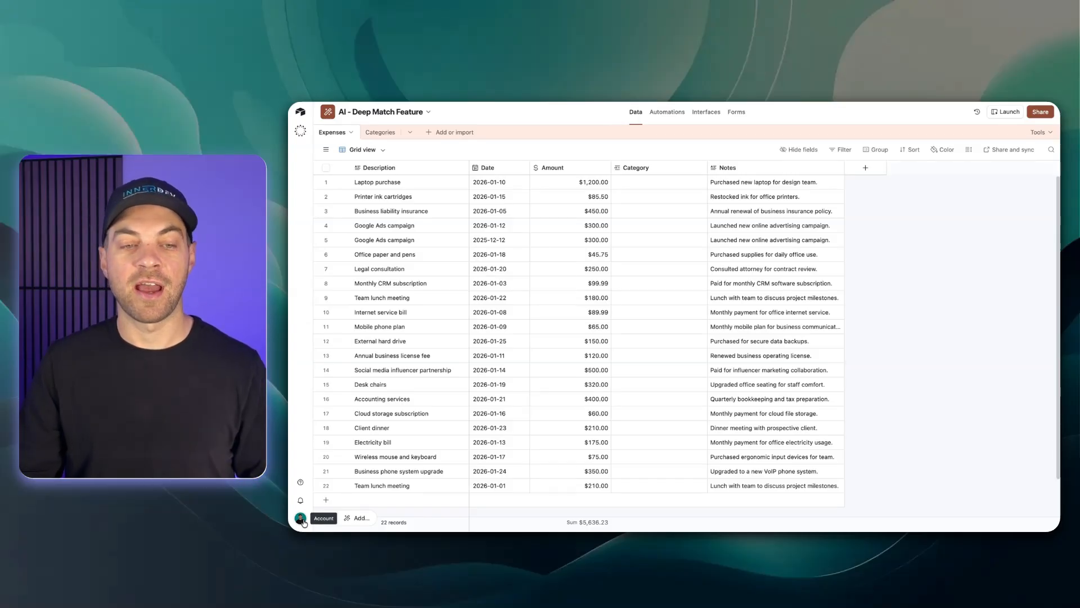
Look over the account options and the field types available for a new field in the Expenses table.
{"action": "left_click", "coordinate": [302, 520]}
{"action": "left_click", "coordinate": [342, 323]}
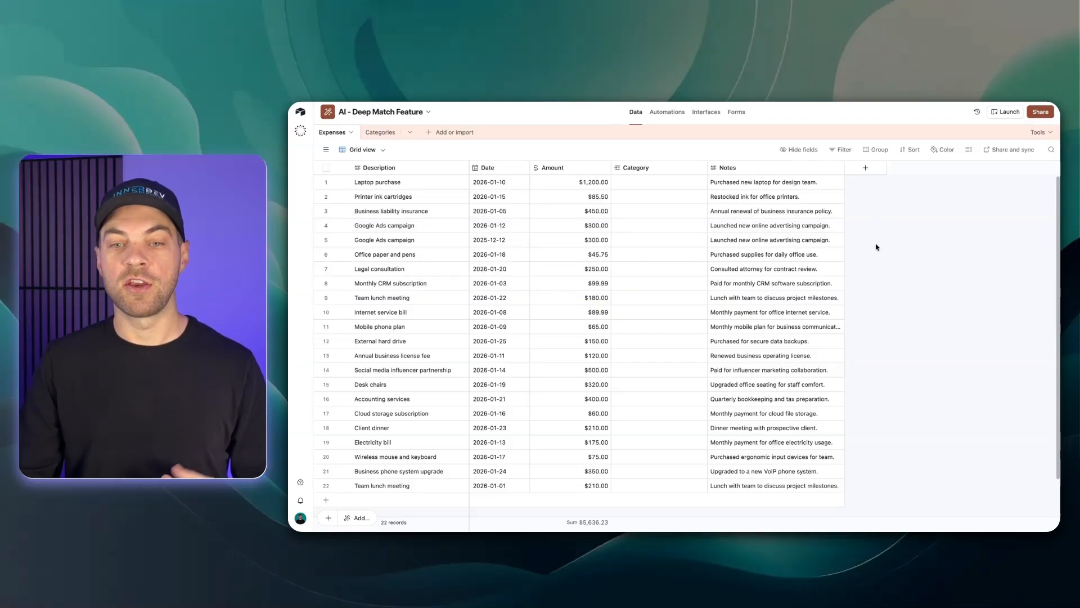
{"action": "left_click", "coordinate": [865, 169]}
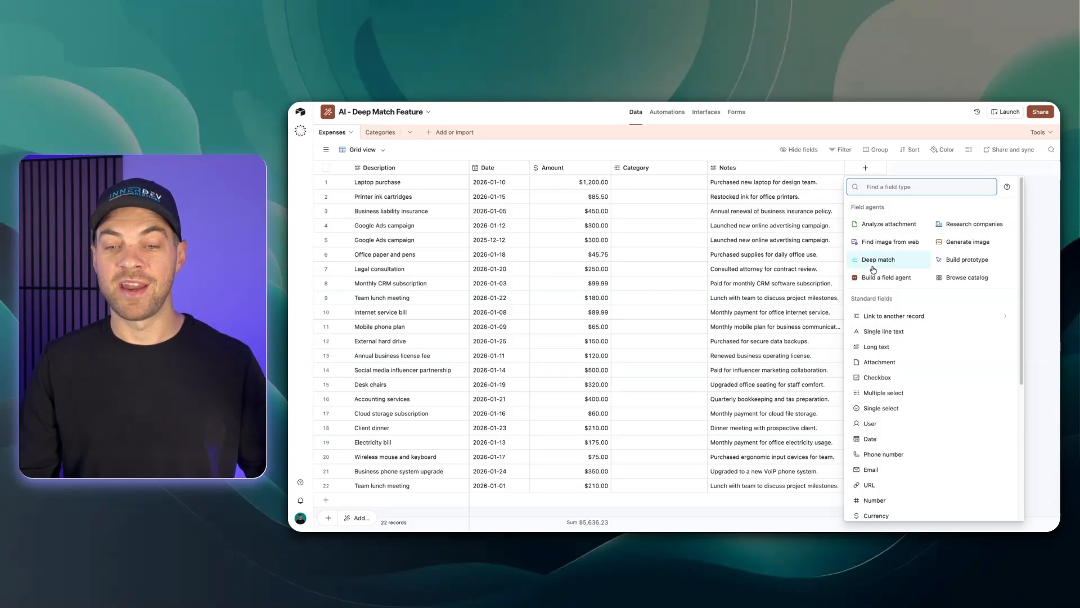
{"action": "left_click", "coordinate": [642, 154]}
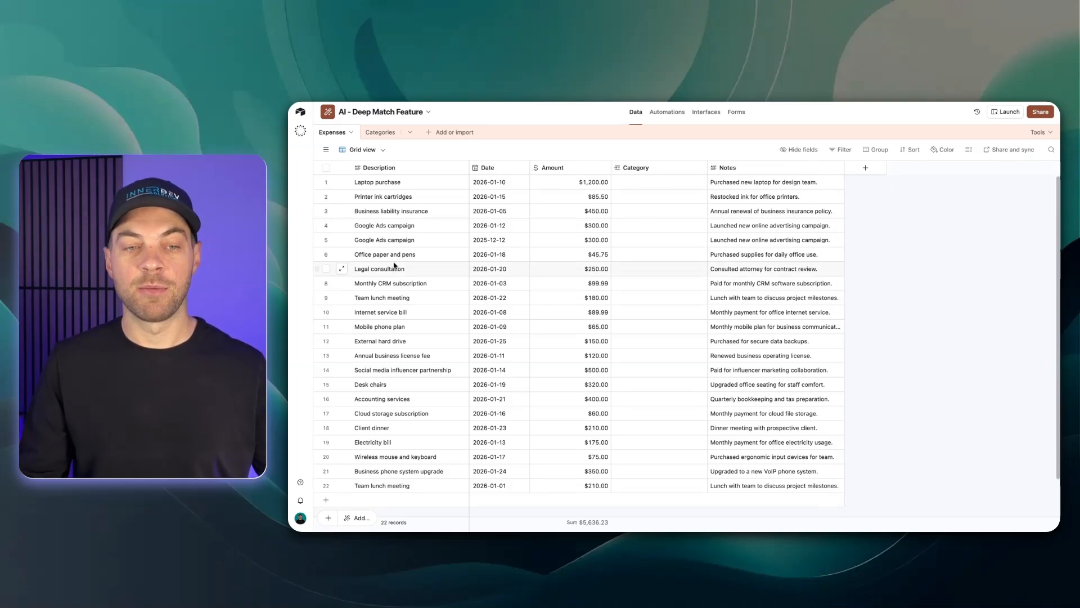
Review the Categories table and check which categories can be linked to the Laptop purchase expense.
{"action": "left_click", "coordinate": [380, 132]}
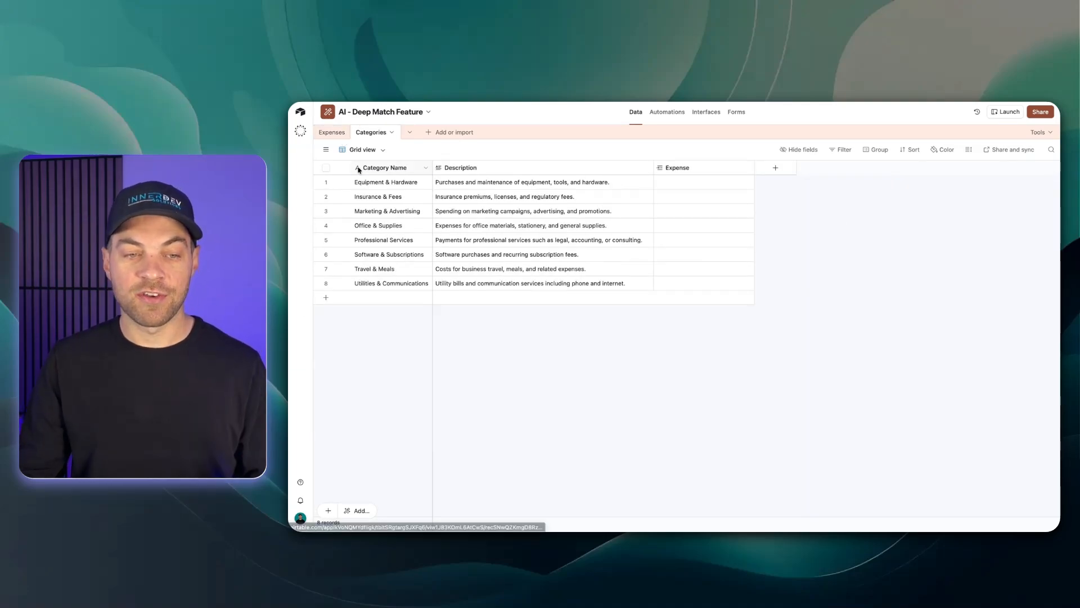
{"action": "left_click", "coordinate": [332, 132]}
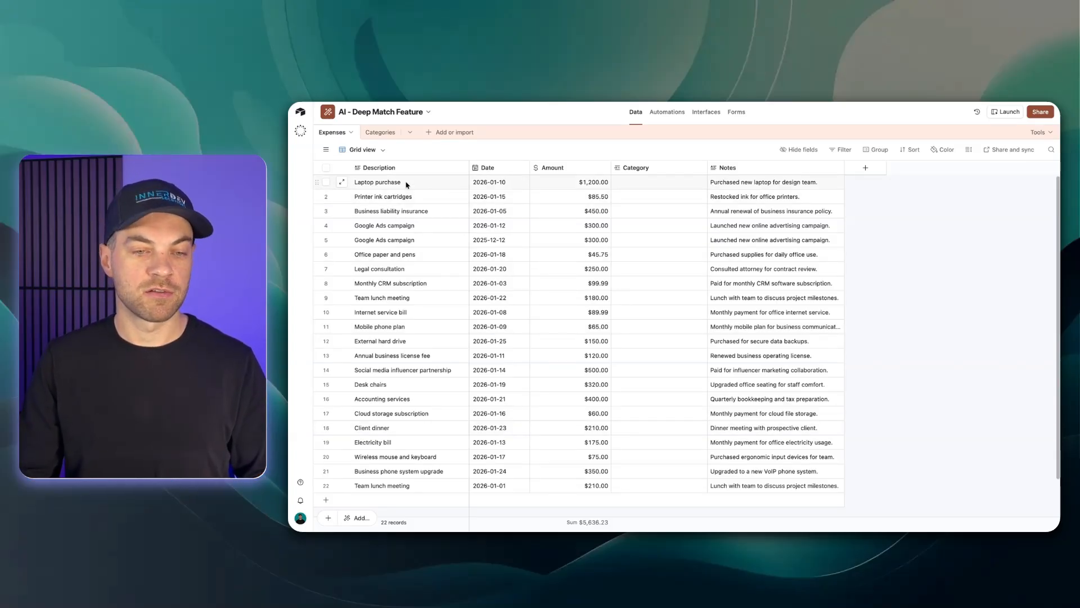
{"action": "left_click", "coordinate": [630, 187]}
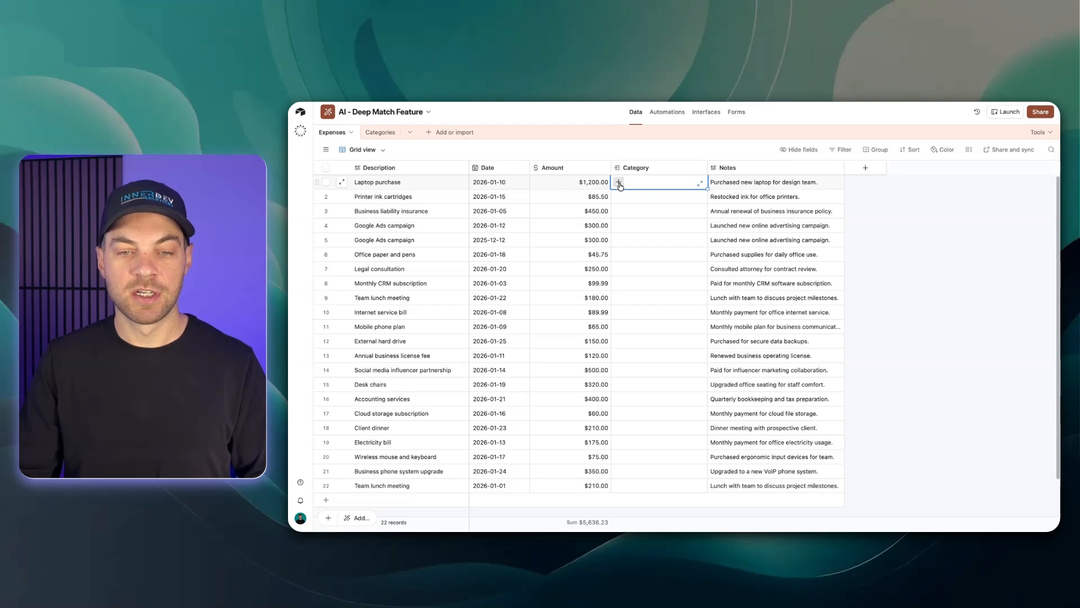
{"action": "left_click", "coordinate": [618, 182]}
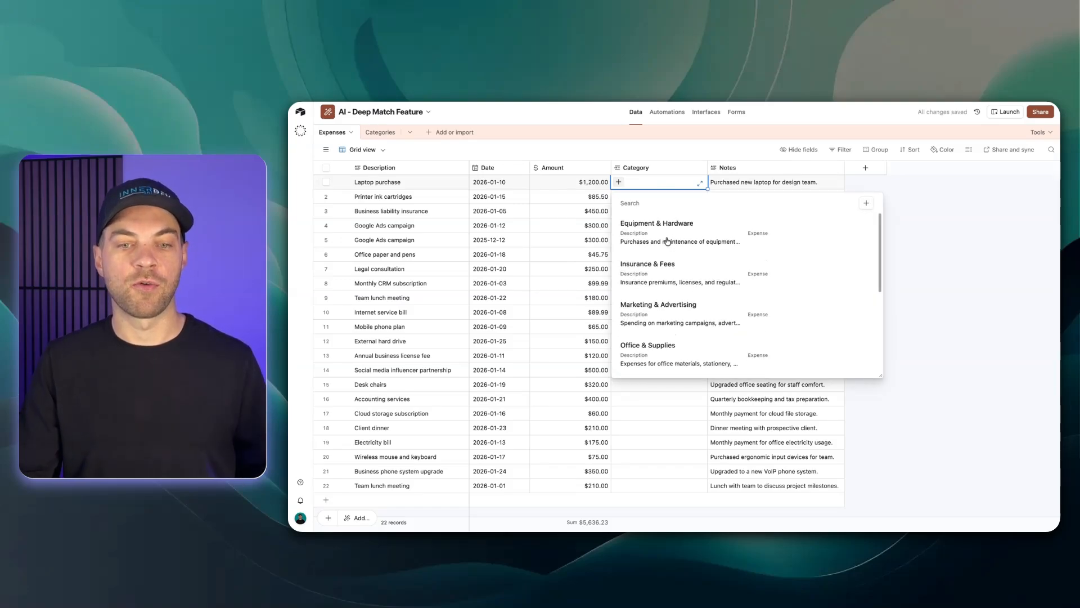
{"action": "key", "text": "Escape"}
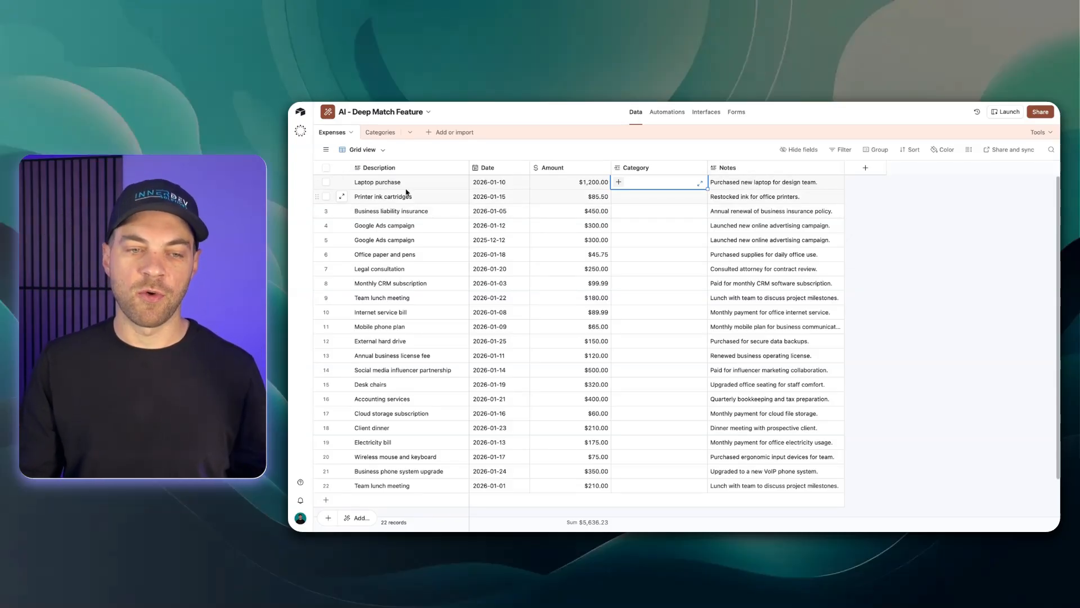
Recheck the category names and descriptions, and view the field agents offered for a new Expenses field.
{"action": "left_click", "coordinate": [381, 133]}
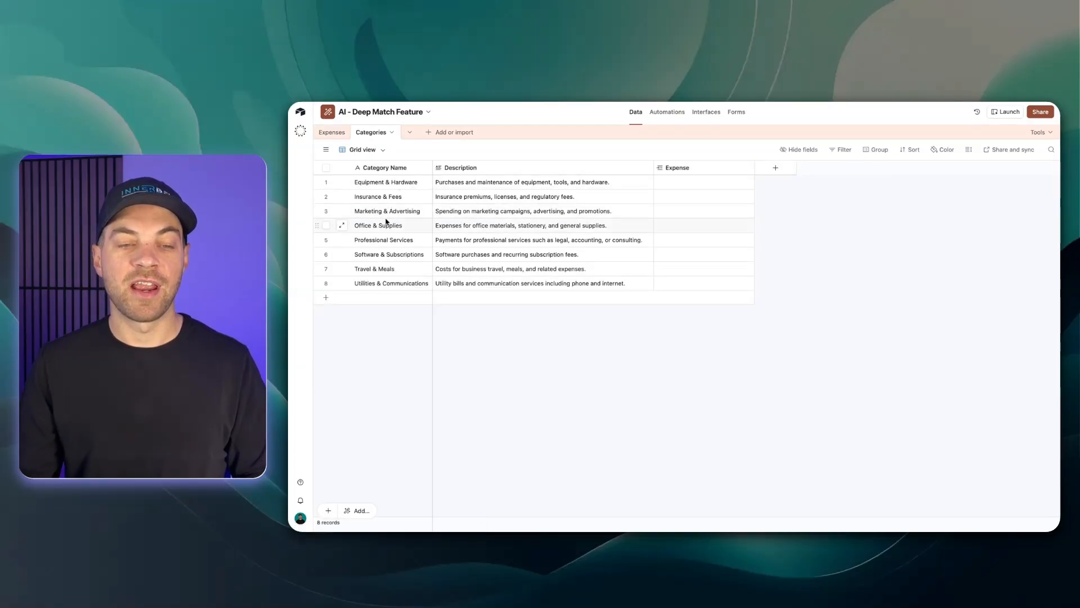
{"action": "left_click", "coordinate": [332, 132]}
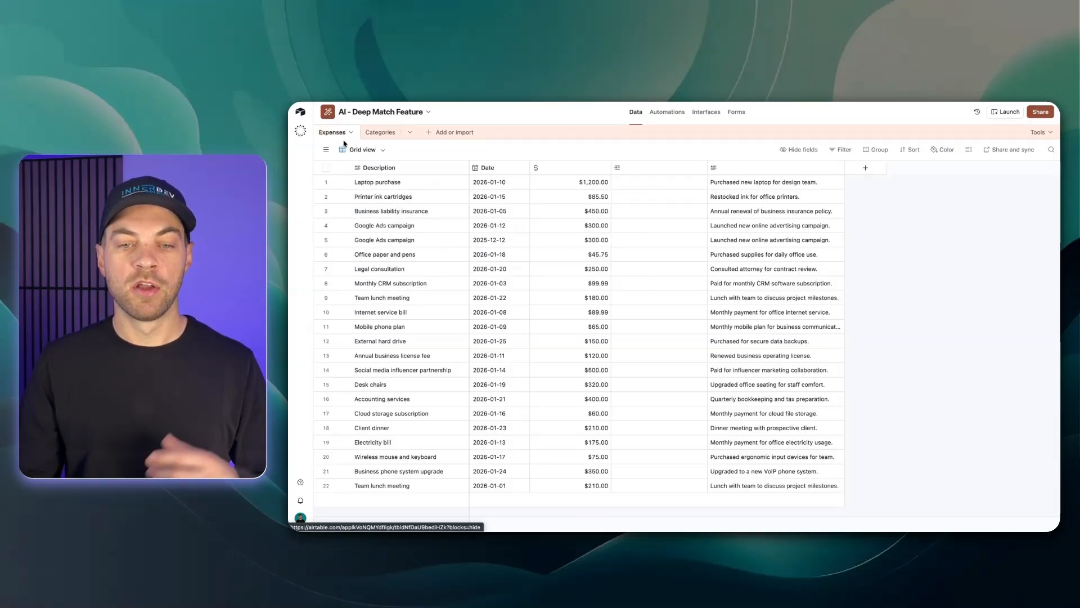
{"action": "left_click", "coordinate": [866, 169]}
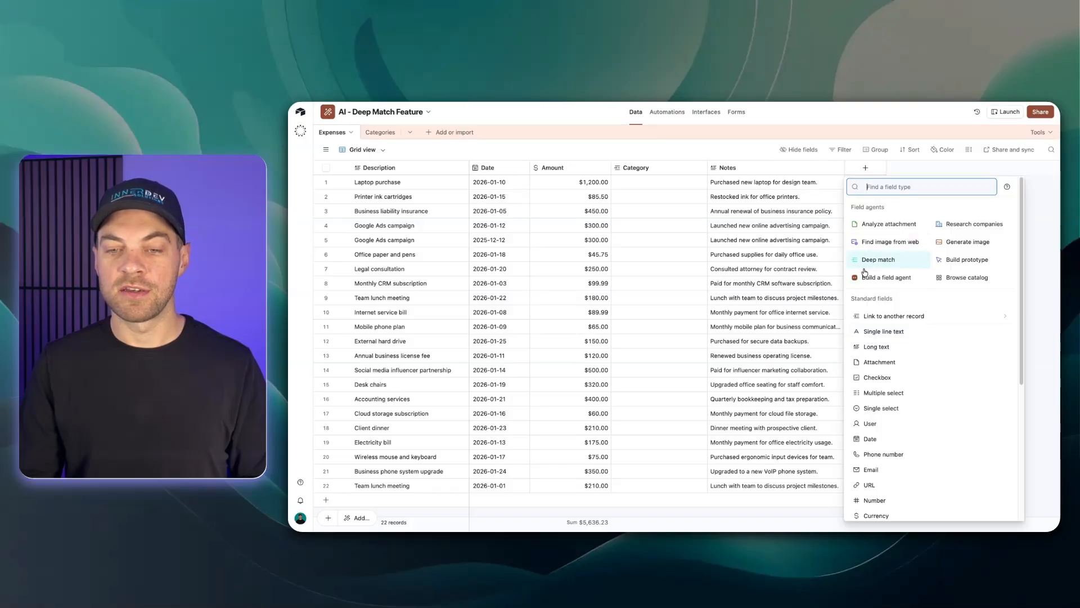
{"action": "left_click", "coordinate": [669, 217]}
Convert the Category link field in Expenses into a Deep match agent field, keeping the Default (GPT-4.1 mini) model.
{"action": "double_click", "coordinate": [643, 170]}
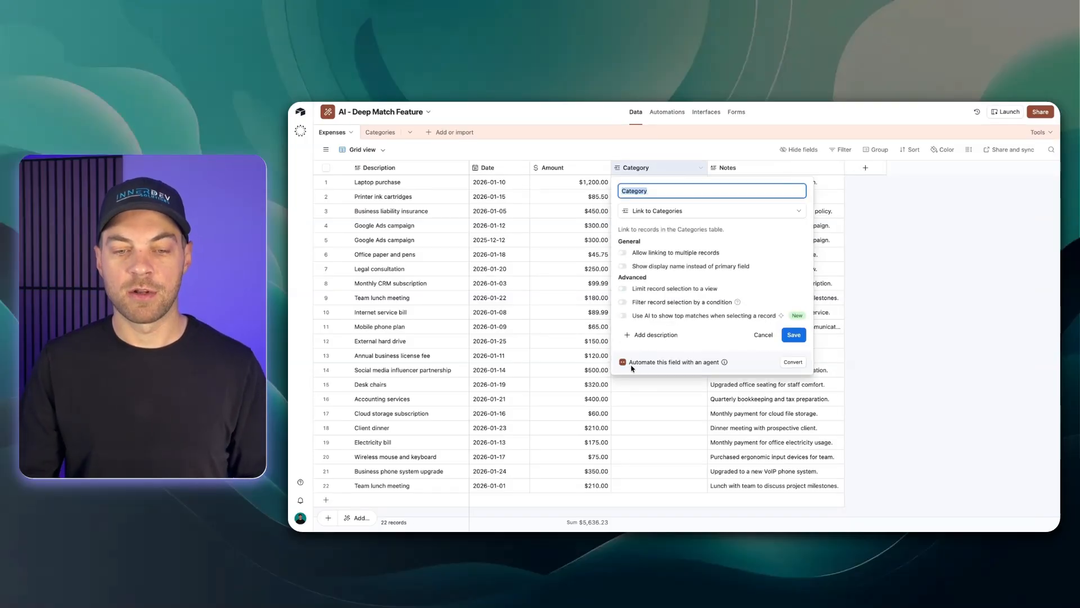
{"action": "left_click", "coordinate": [792, 363]}
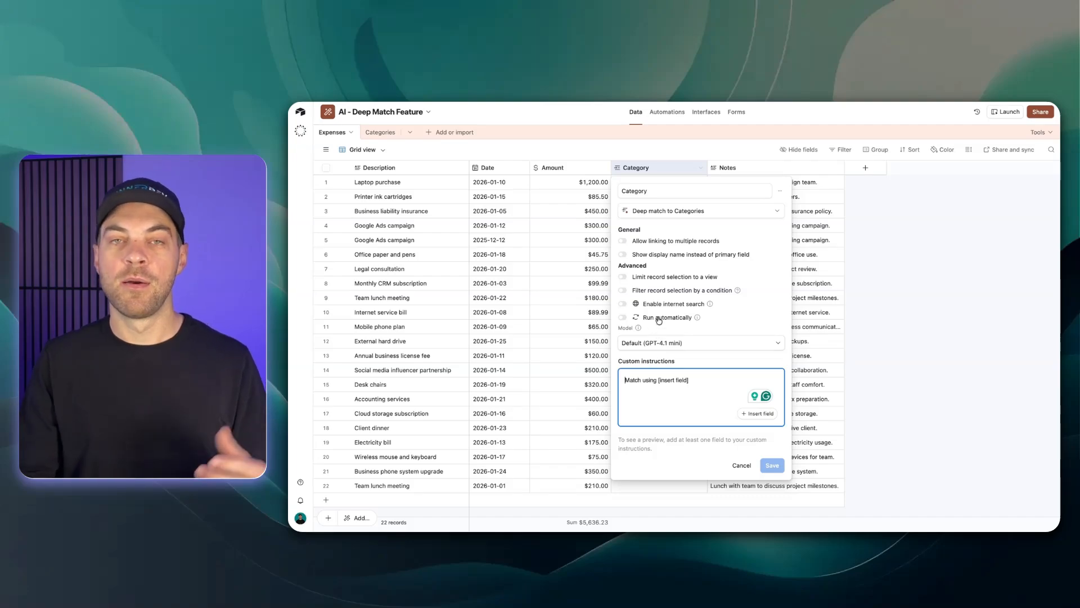
{"action": "left_click", "coordinate": [707, 347]}
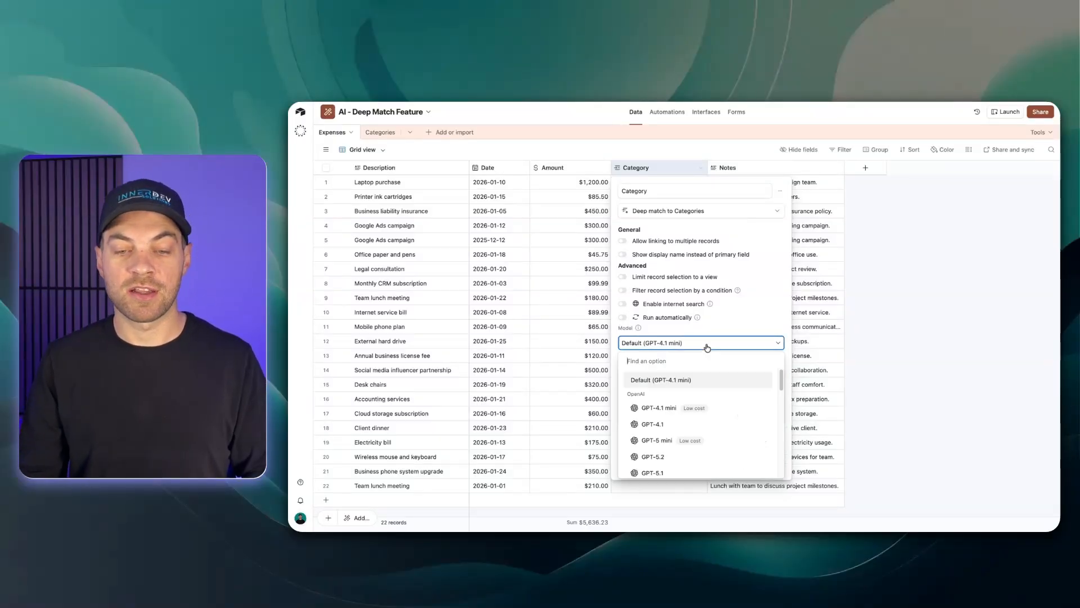
{"action": "left_click_drag", "start_coordinate": [781, 378], "coordinate": [767, 441]}
{"action": "left_click", "coordinate": [727, 341]}
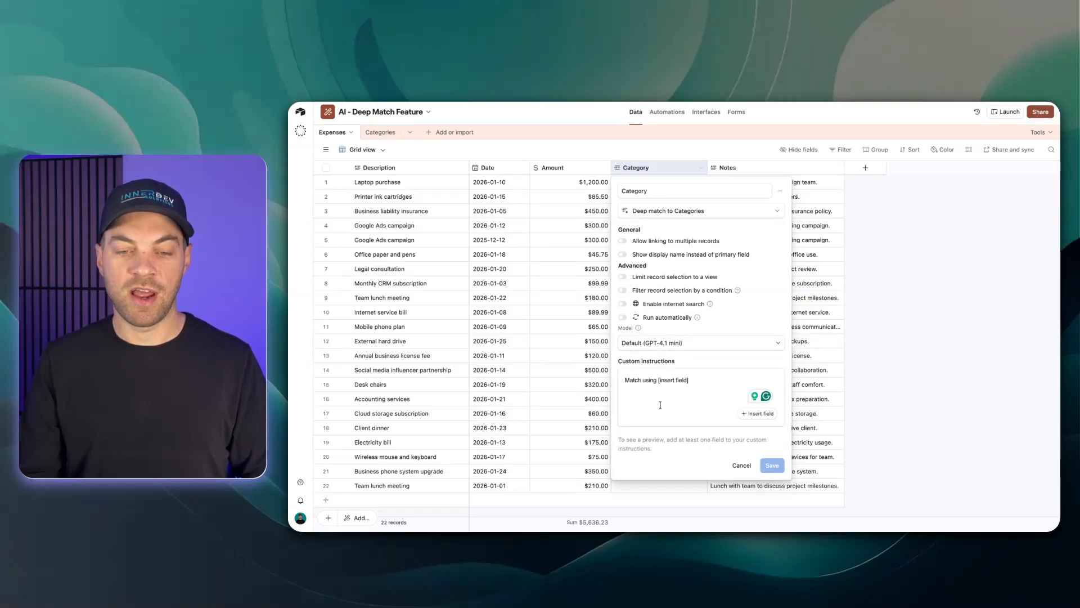
Replace the custom instructions with "Match the Expense Category using DESCRIPTION from the Expense table and CATEGORY NAME and DESCRIPTION from the Category table.".
{"action": "left_click", "coordinate": [699, 379]}
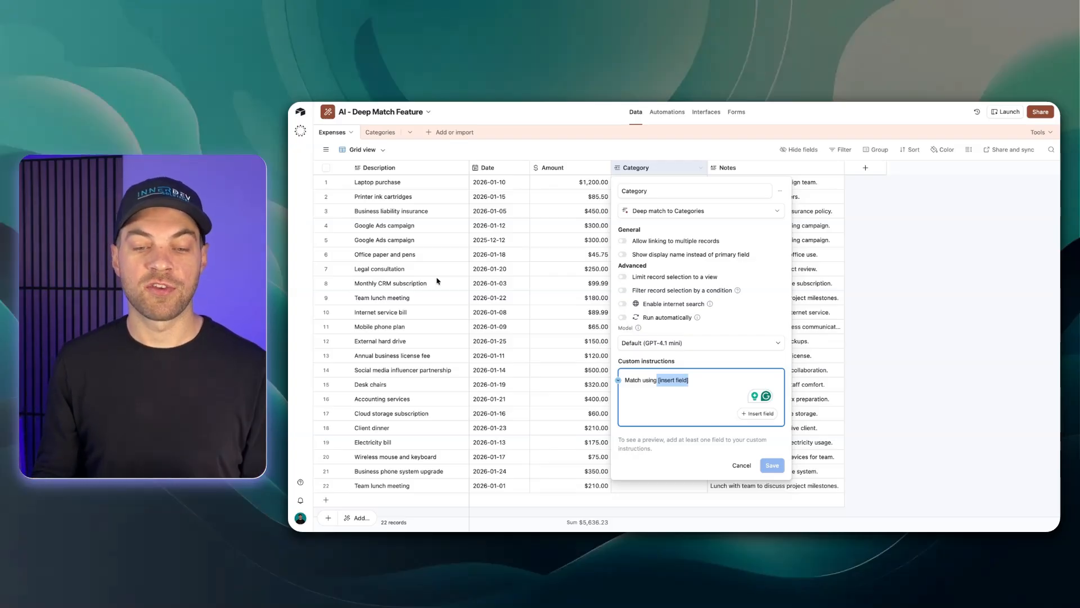
{"action": "left_click", "coordinate": [722, 381]}
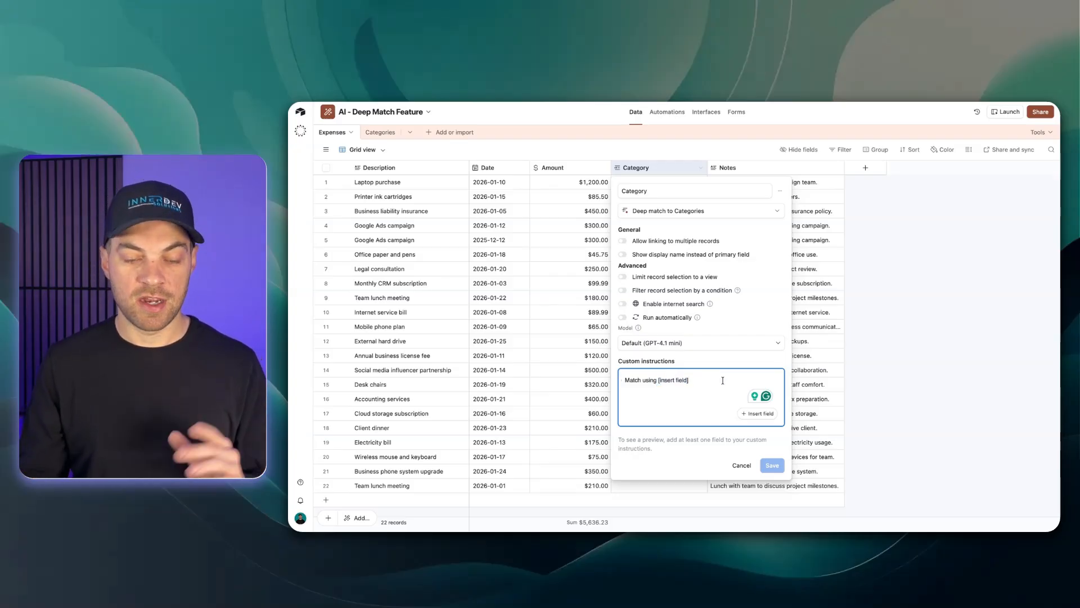
{"action": "key", "text": "ctrl+a"}
{"action": "key", "text": "BackSpace"}
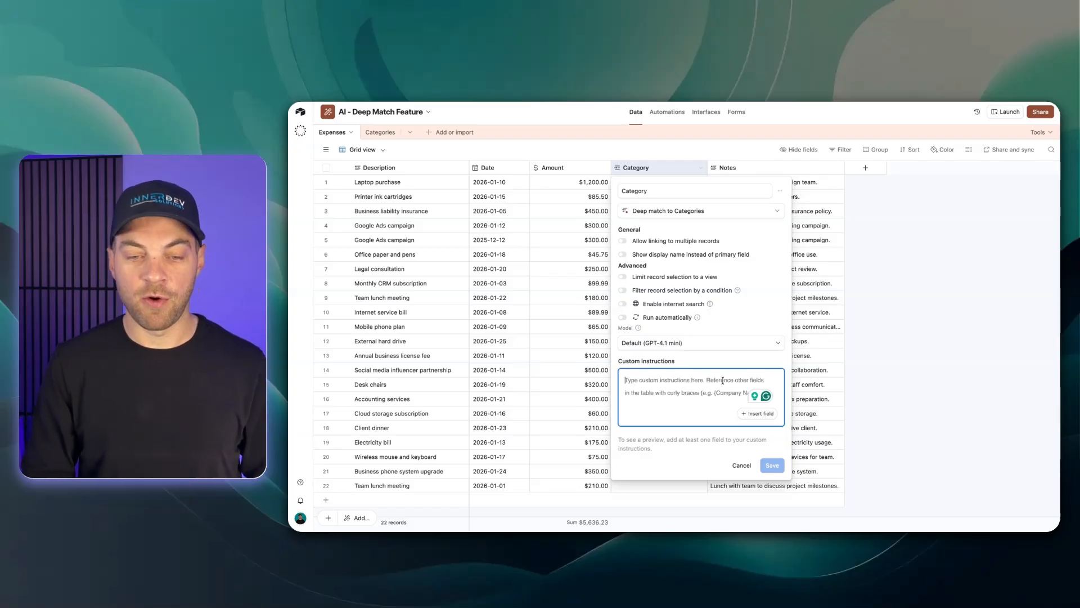
{"action": "type", "text": "Match the Expense Category using DESCRIPTION from the Expense table and CATEGORY NAME and DESCRIPTION from the Category table."}
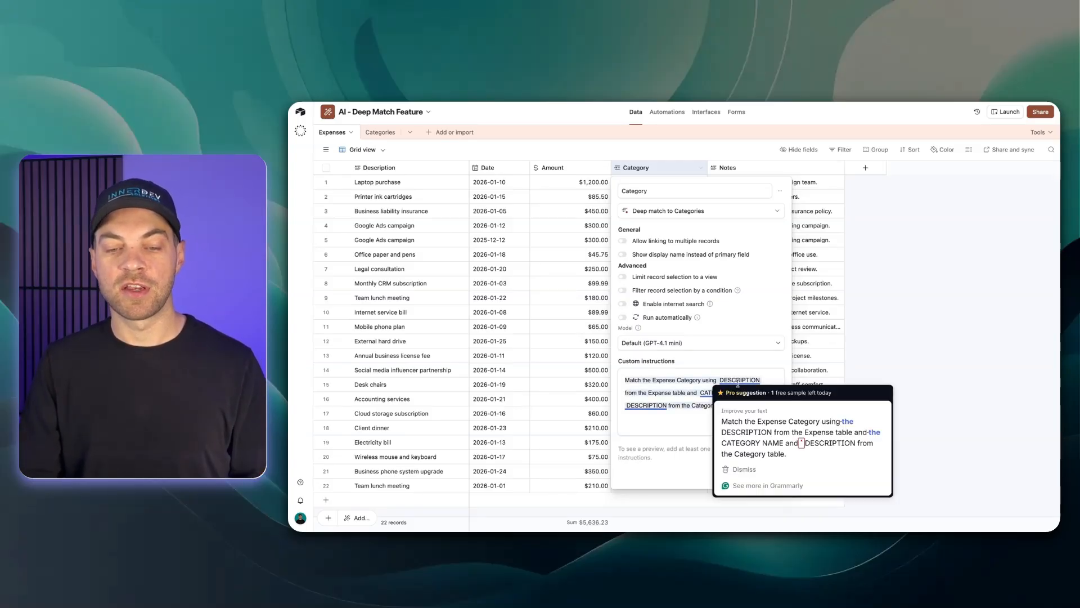
Correct the table names in the custom instructions to Expenses and Categories.
{"action": "left_click", "coordinate": [674, 394]}
{"action": "type", "text": "s"}
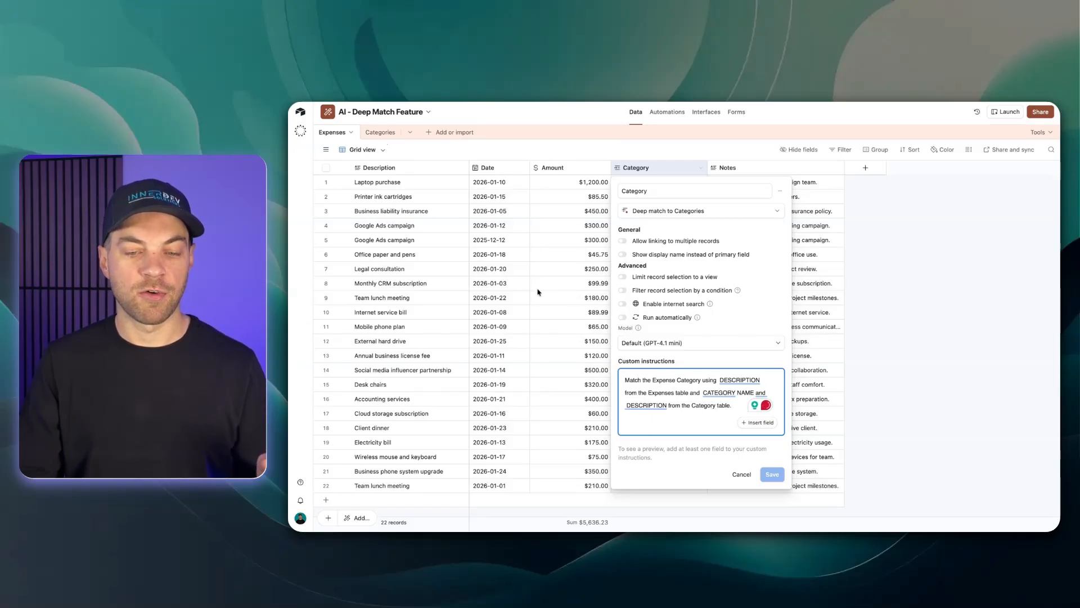
{"action": "double_click", "coordinate": [703, 405]}
{"action": "type", "text": "Categories"}
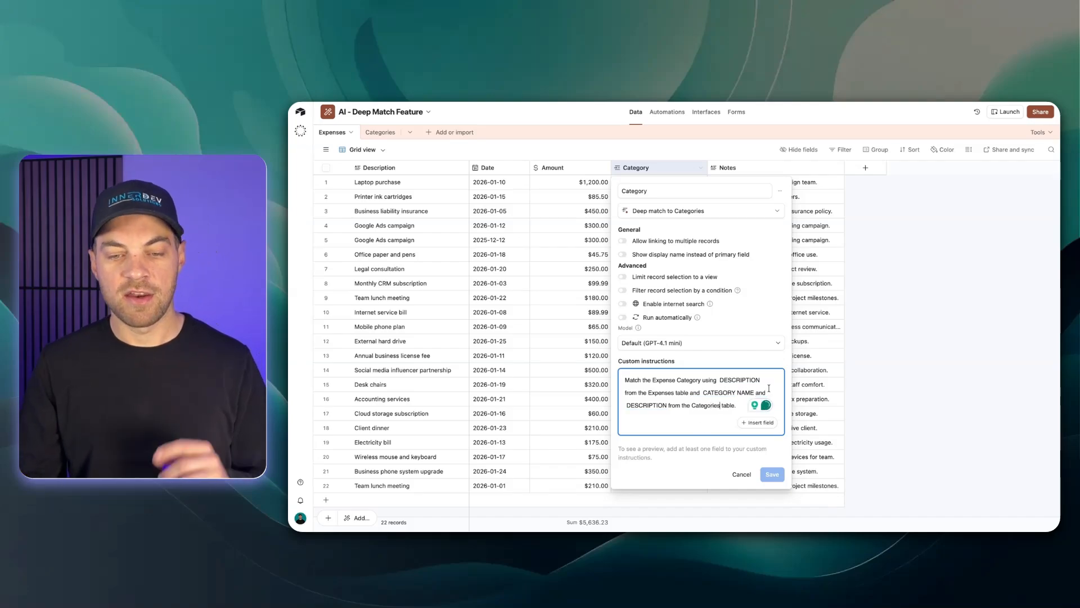
Replace the first DESCRIPTION placeholder in the instructions with the Description field from the Expenses table.
{"action": "double_click", "coordinate": [759, 379]}
{"action": "key", "text": "BackSpace"}
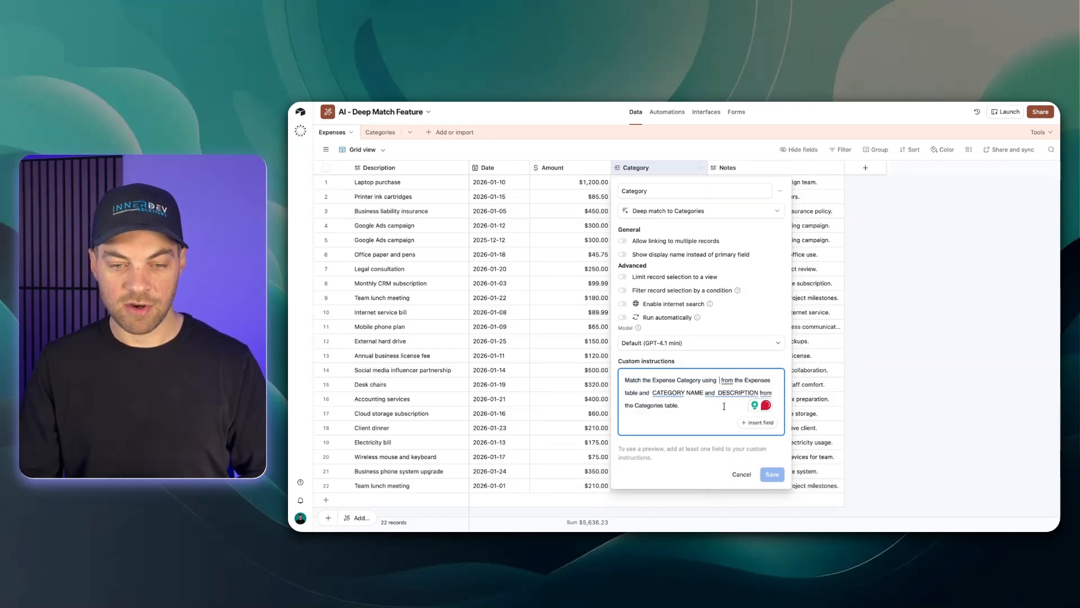
{"action": "left_click", "coordinate": [759, 423]}
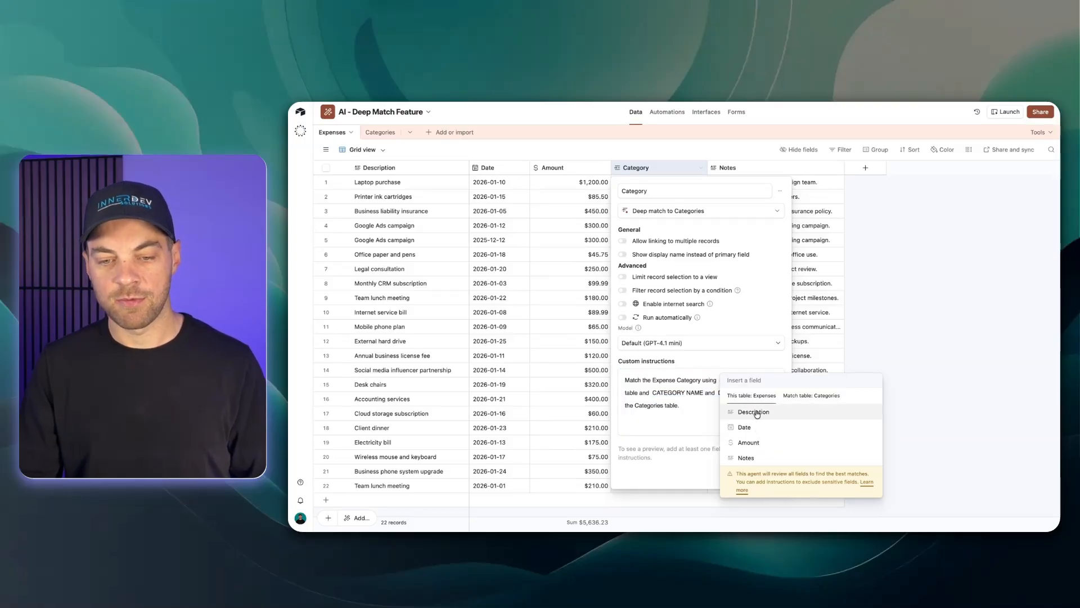
{"action": "left_click", "coordinate": [752, 411]}
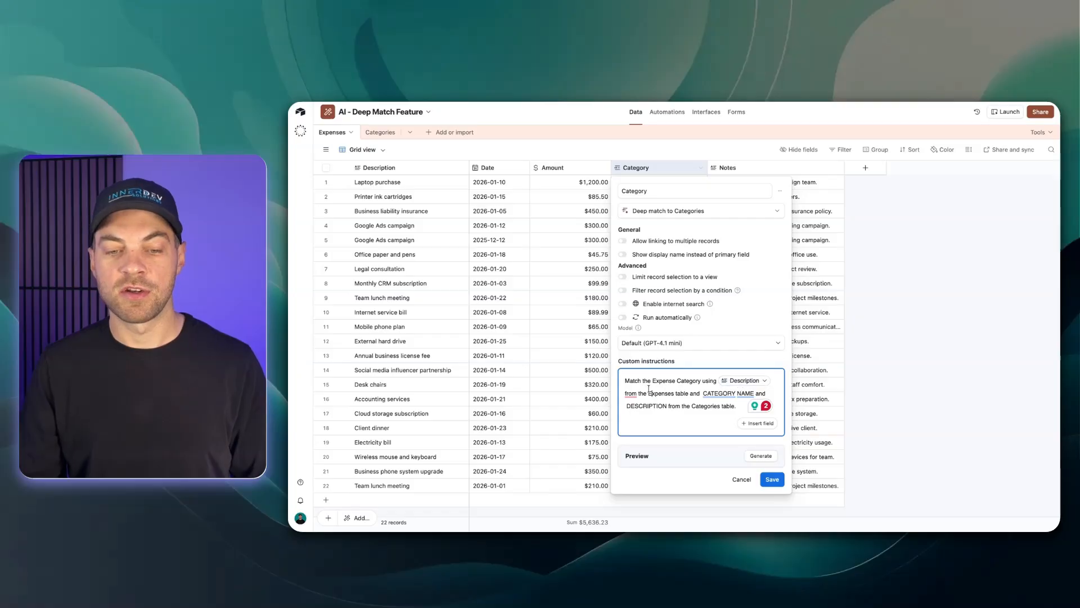
Replace the CATEGORY NAME and remaining DESCRIPTION placeholders with the Categories table's Category Name and Description fields, and save the Category field.
{"action": "left_click", "coordinate": [793, 409]}
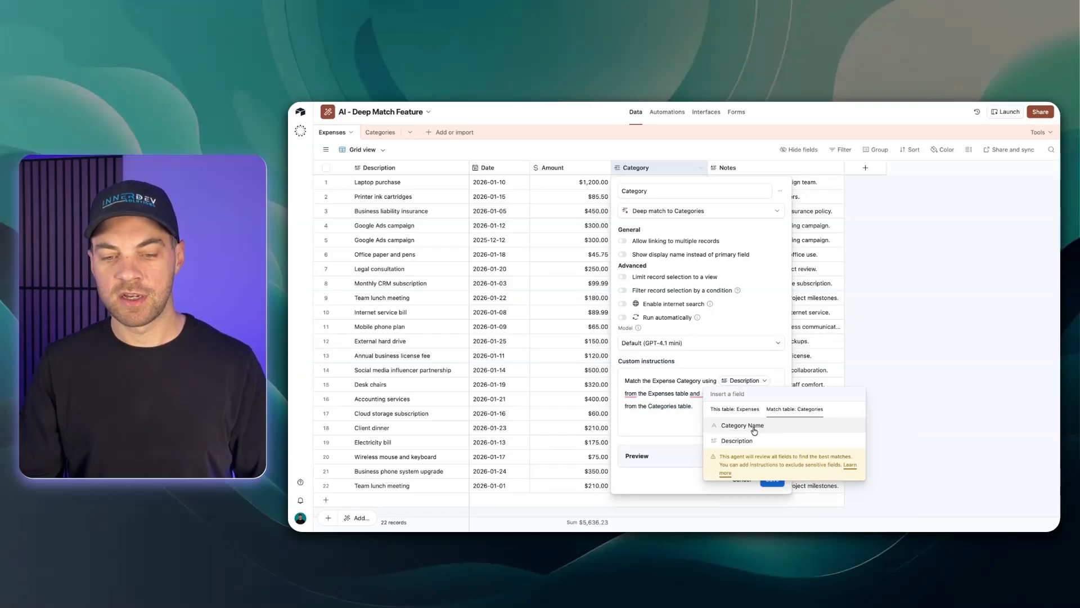
{"action": "left_click", "coordinate": [753, 428]}
{"action": "double_click", "coordinate": [661, 408]}
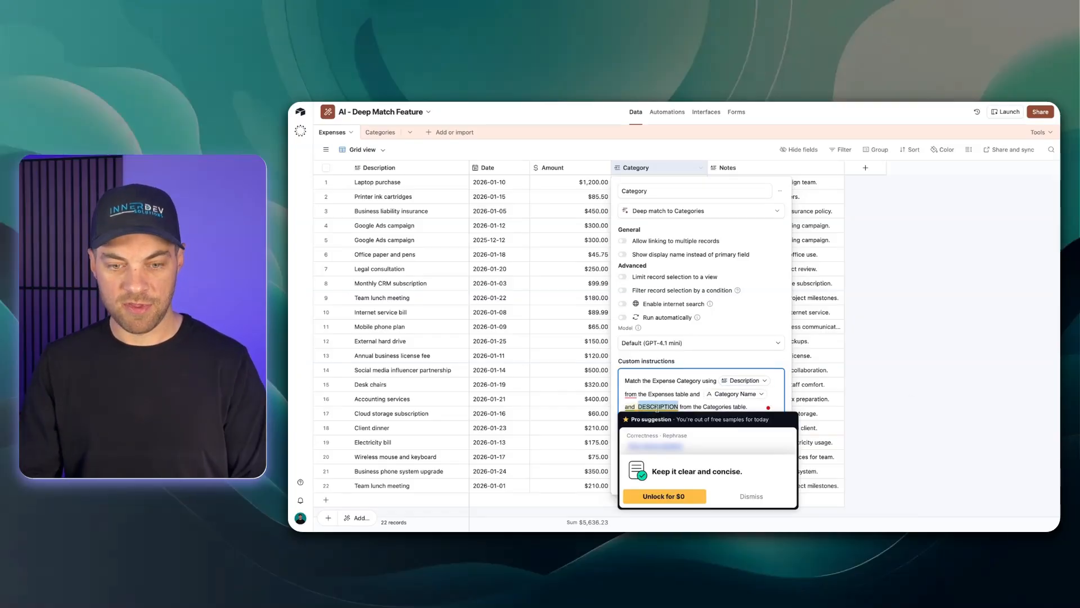
{"action": "key", "text": "BackSpace"}
{"action": "left_click", "coordinate": [757, 425]}
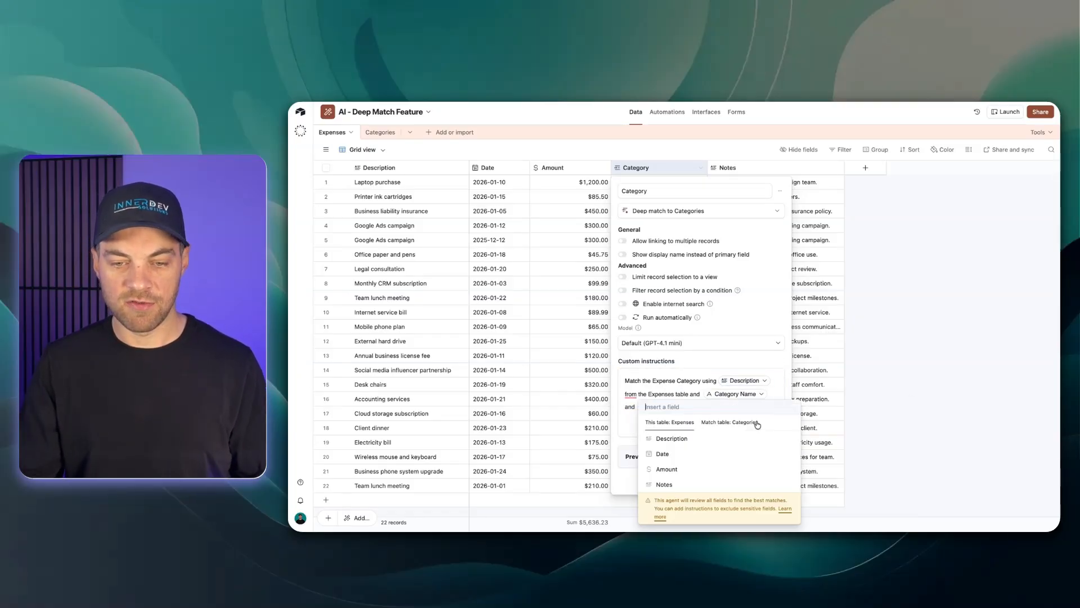
{"action": "left_click", "coordinate": [720, 424]}
{"action": "left_click", "coordinate": [672, 454]}
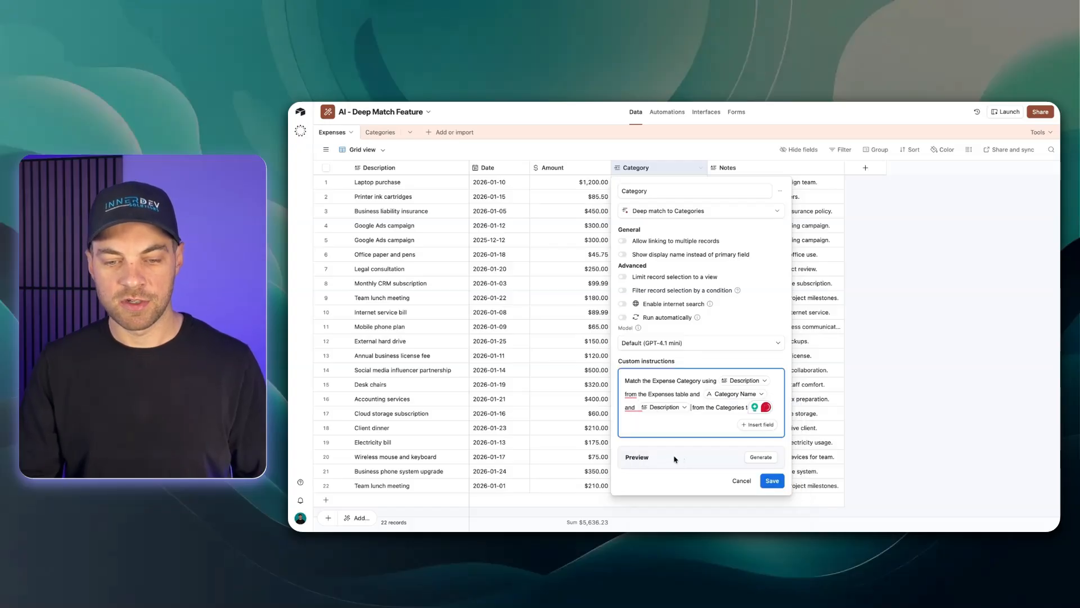
{"action": "left_click", "coordinate": [776, 481]}
{"action": "left_click", "coordinate": [745, 377]}
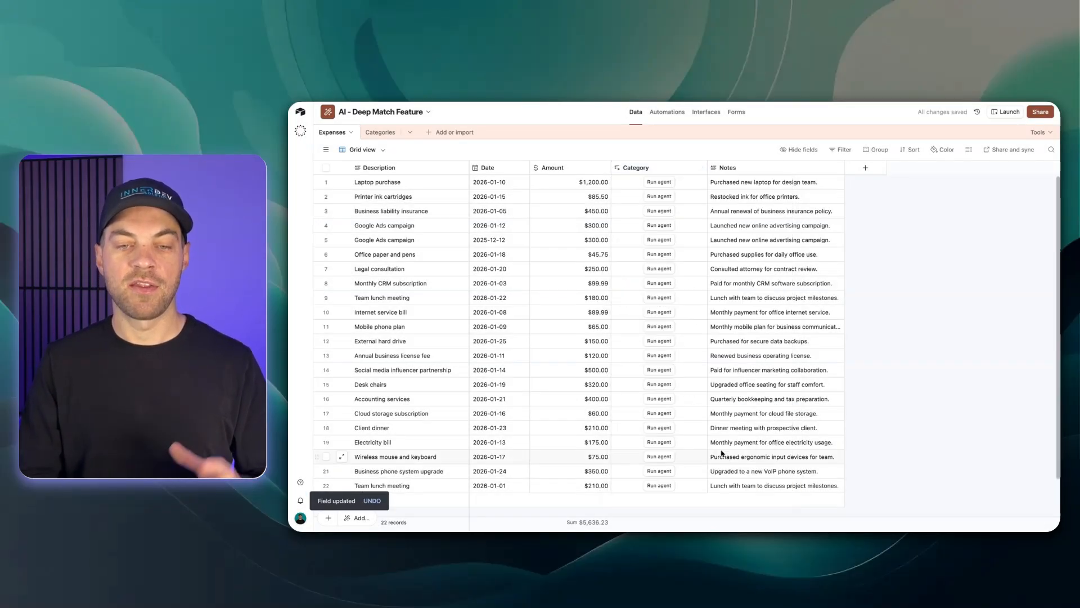
Run the Category agent for Laptop purchase, Business liability insurance, the 2025-12-12 Google Ads campaign and Monthly CRM subscription.
{"action": "left_click", "coordinate": [658, 182]}
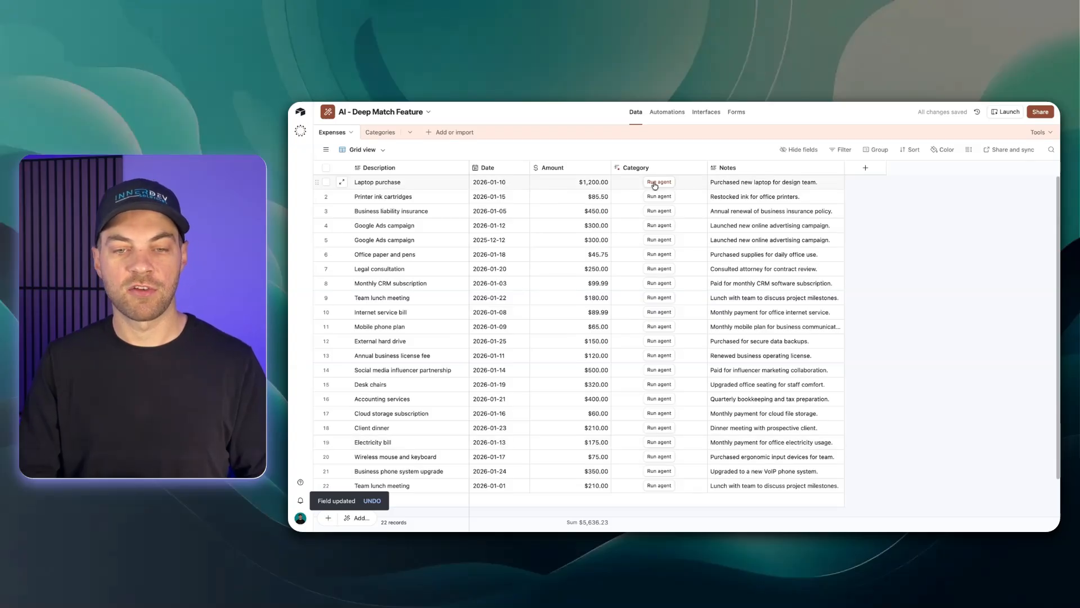
{"action": "left_click", "coordinate": [659, 211]}
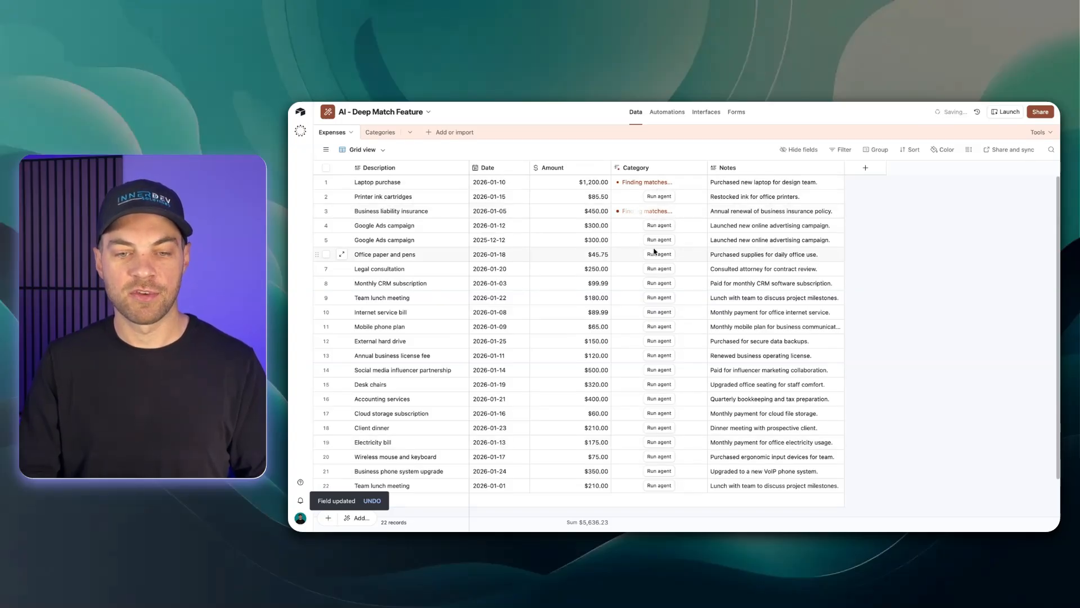
{"action": "left_click", "coordinate": [659, 239]}
{"action": "left_click", "coordinate": [659, 283]}
{"action": "left_click", "coordinate": [771, 254]}
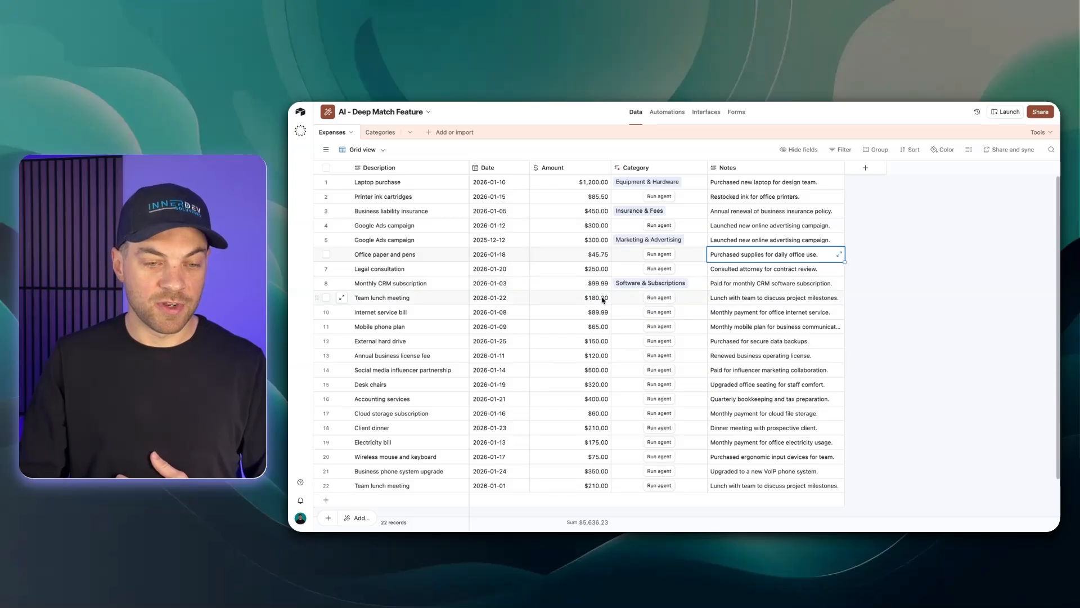
Run the Category agent for External hard drive, Desk chairs, Client dinner, and Wireless mouse and keyboard.
{"action": "left_click", "coordinate": [659, 342]}
{"action": "left_click", "coordinate": [660, 384]}
{"action": "left_click", "coordinate": [659, 428]}
{"action": "left_click", "coordinate": [659, 457]}
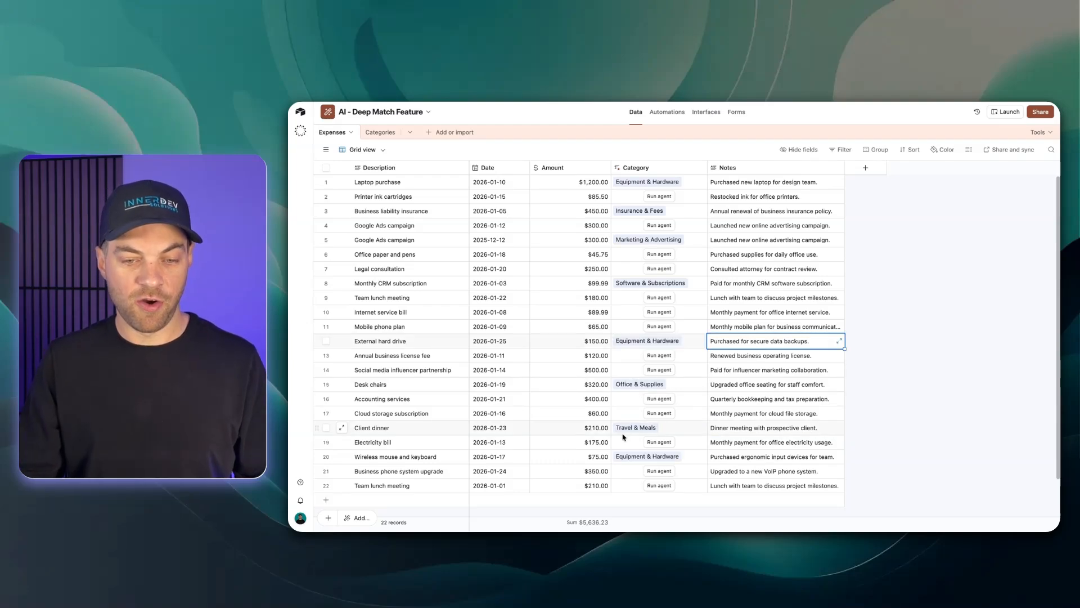
{"action": "left_click", "coordinate": [716, 462]}
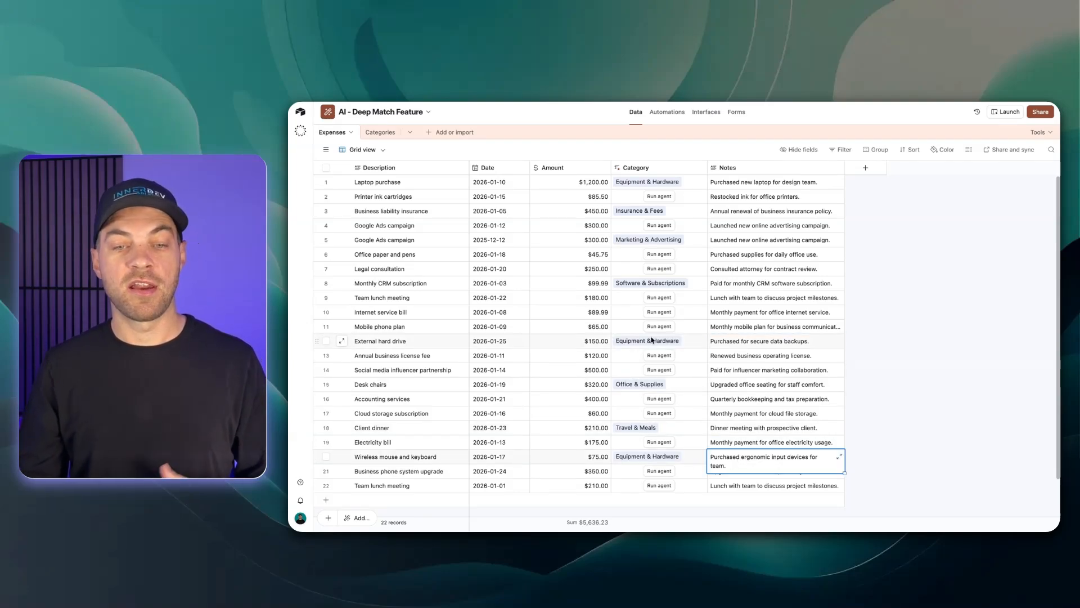
Review the Category field's deep match settings, including the option to run automatically, and close them without saving.
{"action": "double_click", "coordinate": [665, 167]}
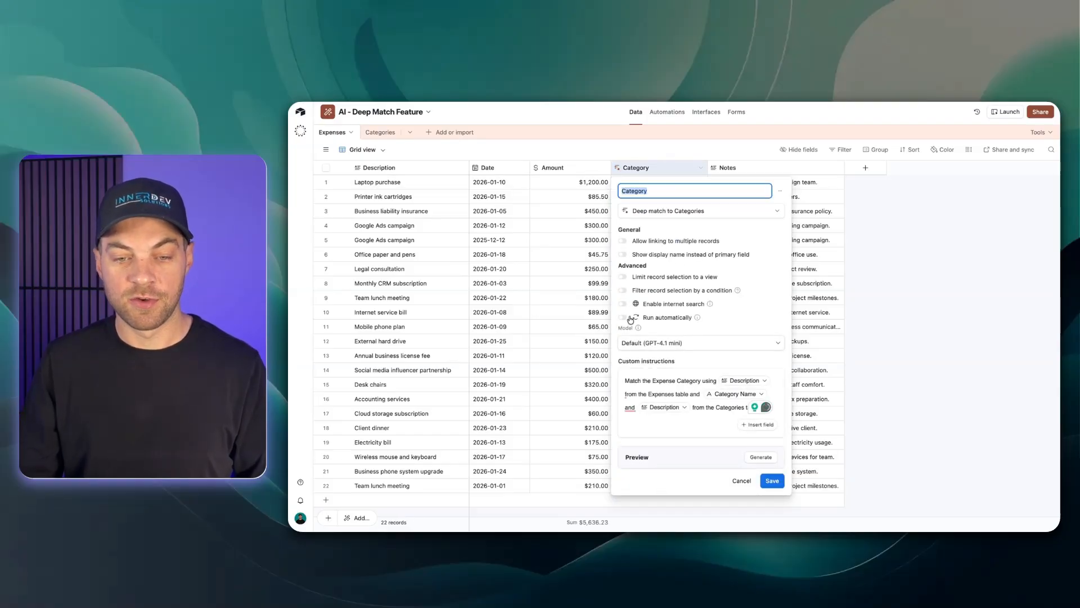
{"action": "left_click", "coordinate": [741, 480]}
{"action": "left_click", "coordinate": [769, 314]}
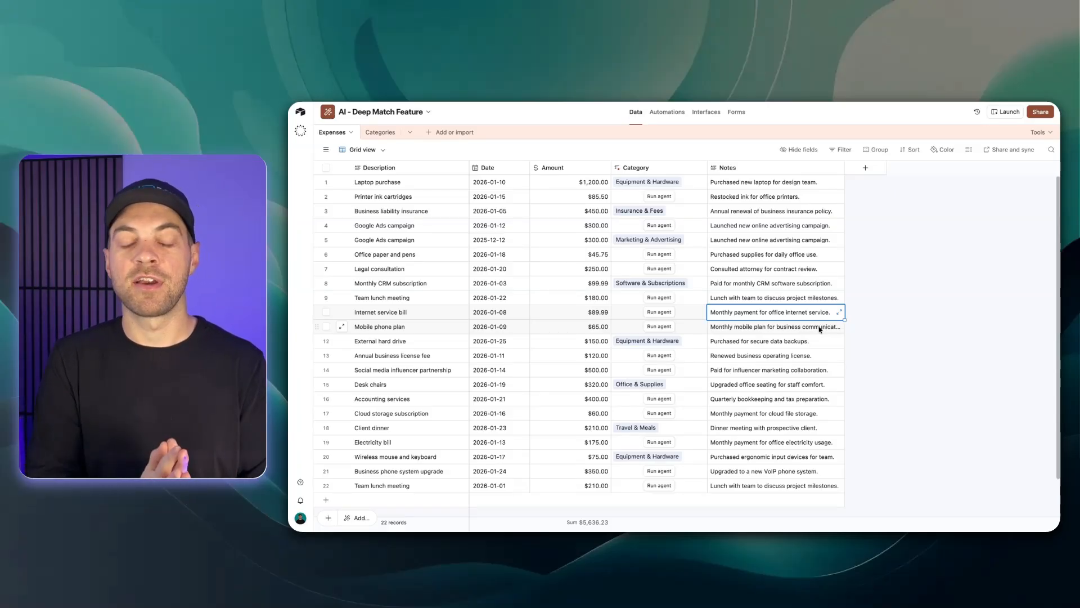
{"action": "left_click", "coordinate": [884, 315]}
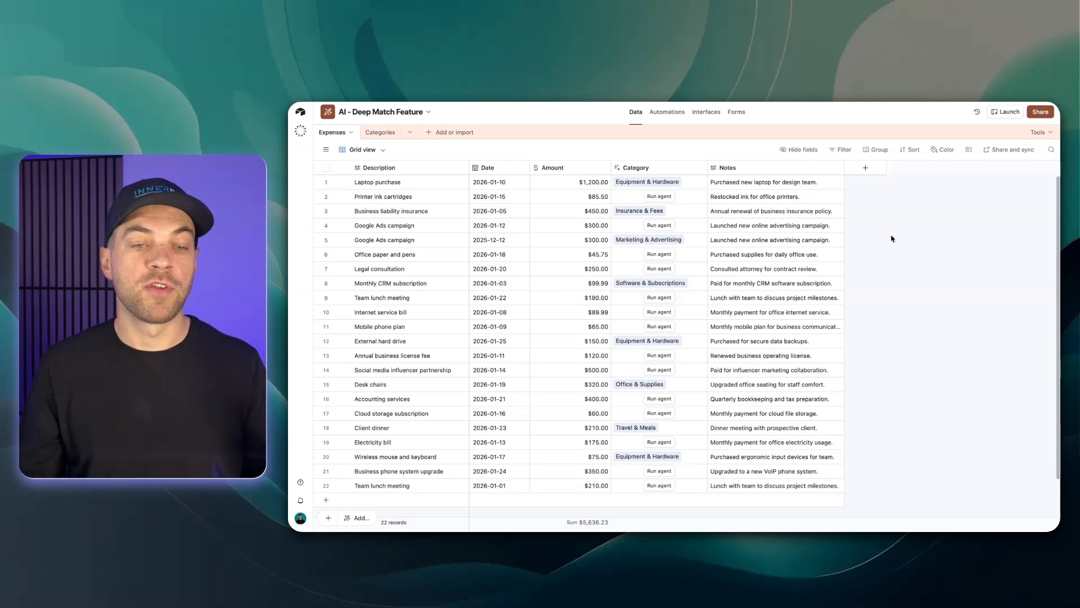
Add a blank table from scratch and name it Company.
{"action": "left_click", "coordinate": [459, 134]}
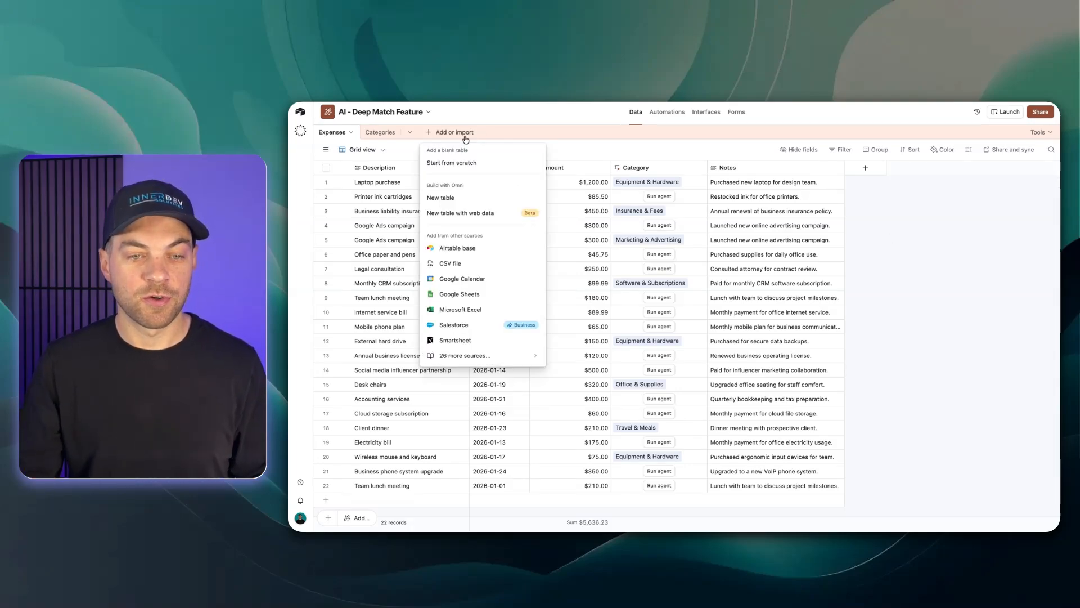
{"action": "left_click", "coordinate": [466, 164]}
{"action": "type", "text": "Company"}
{"action": "key", "text": "Return"}
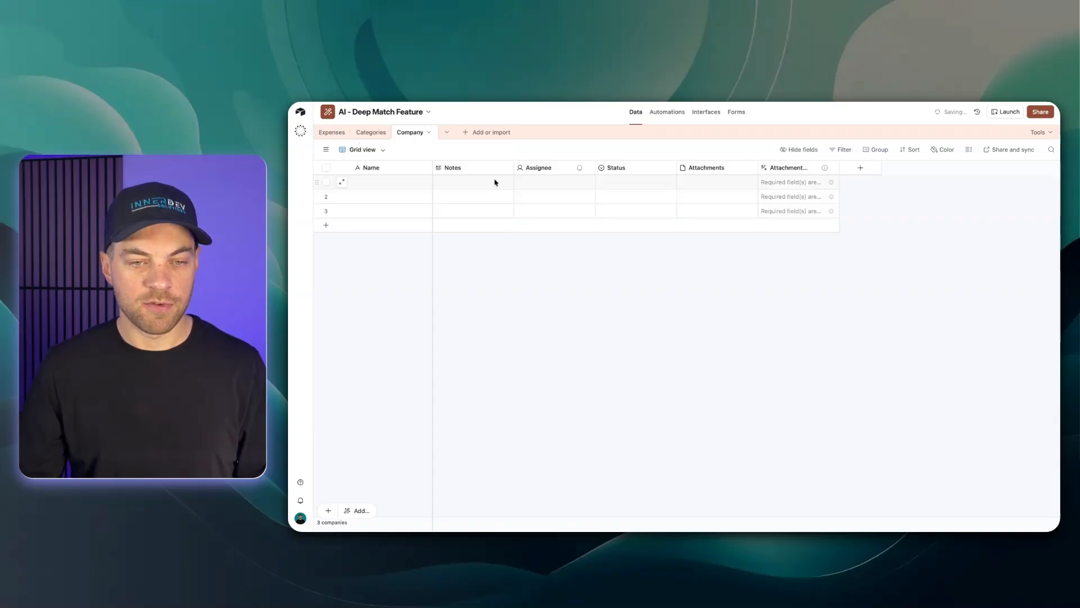
Add another blank table from scratch and name it Contacts.
{"action": "left_click", "coordinate": [488, 132]}
{"action": "left_click", "coordinate": [503, 164]}
{"action": "type", "text": "Conatc"}
{"action": "key", "text": "BackSpace"}
{"action": "key", "text": "BackSpace"}
{"action": "key", "text": "BackSpace"}
{"action": "type", "text": "tacts"}
{"action": "key", "text": "Return"}
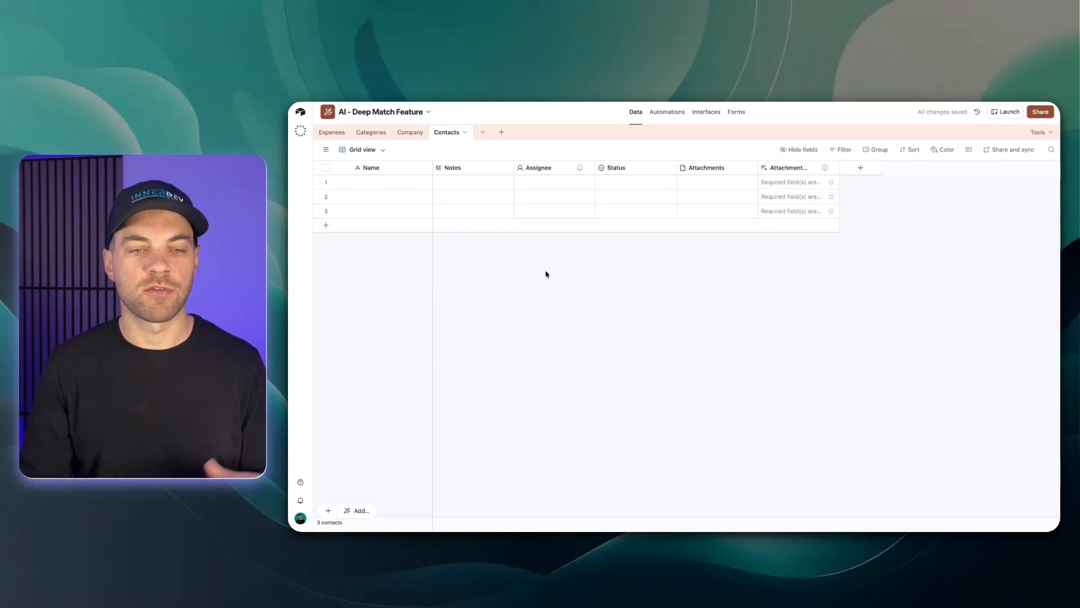
Delete every field except Name from the Contacts table and rename the remaining field to Contact Name.
{"action": "left_click", "coordinate": [452, 168]}
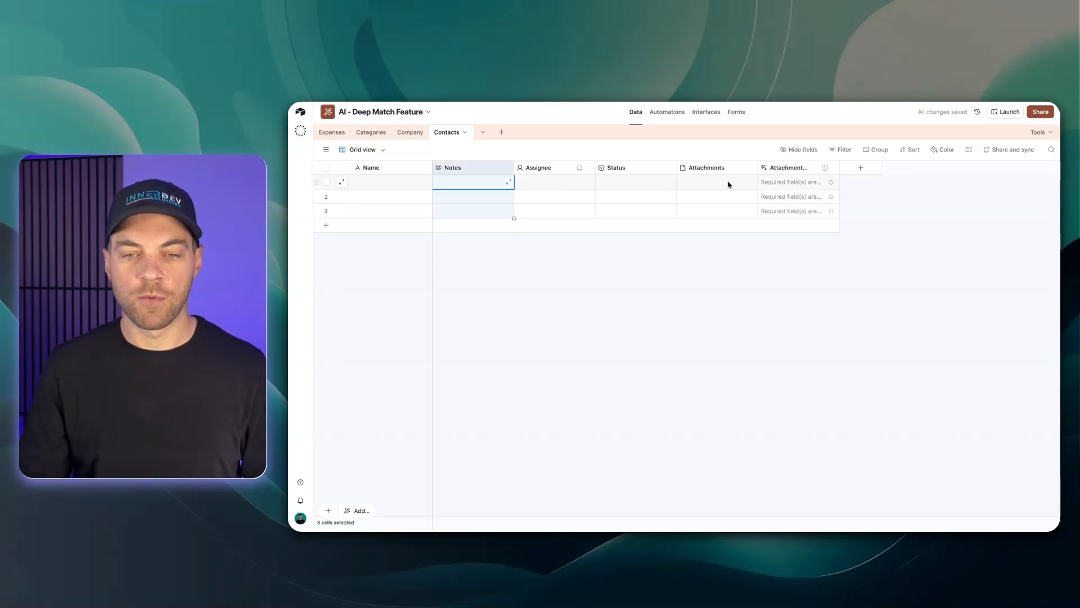
{"action": "left_click", "coordinate": [766, 167], "text": "shift"}
{"action": "right_click", "coordinate": [765, 167]}
{"action": "left_click", "coordinate": [802, 289]}
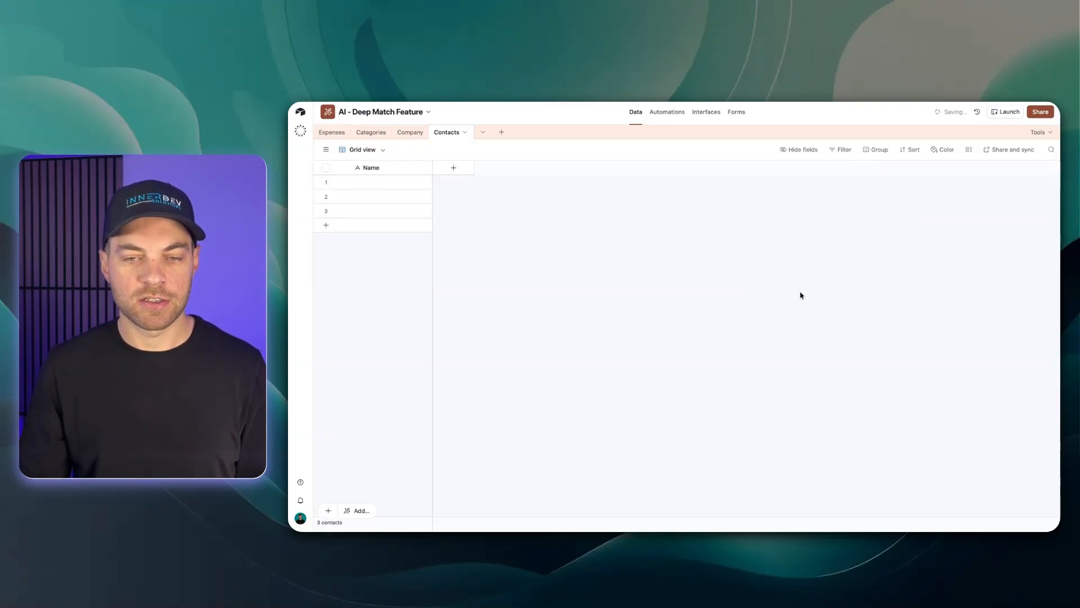
{"action": "double_click", "coordinate": [386, 169]}
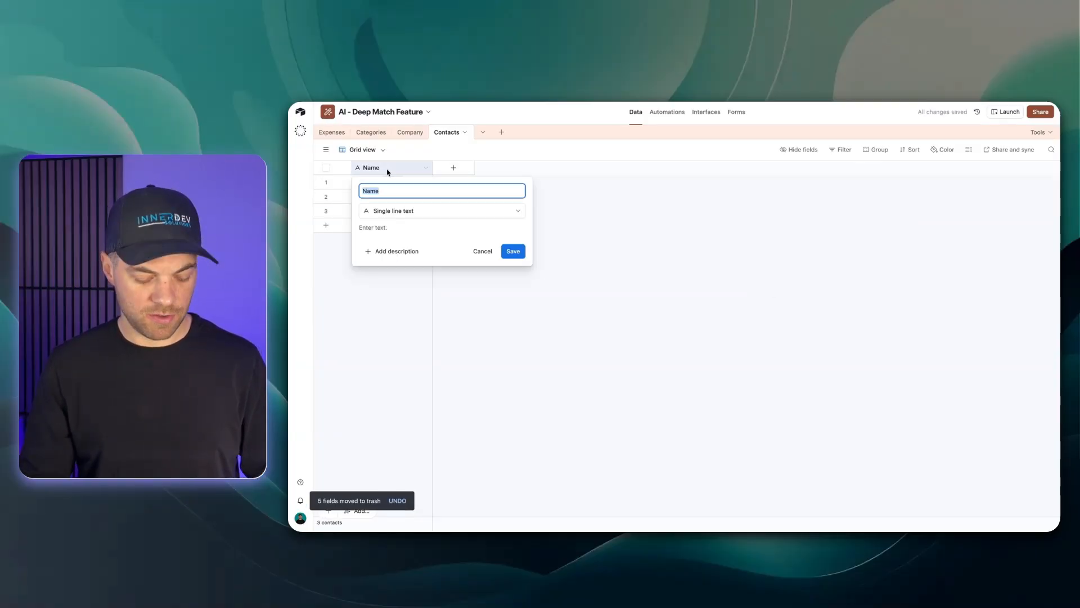
{"action": "type", "text": "Contact Name"}
{"action": "key", "text": "Return"}
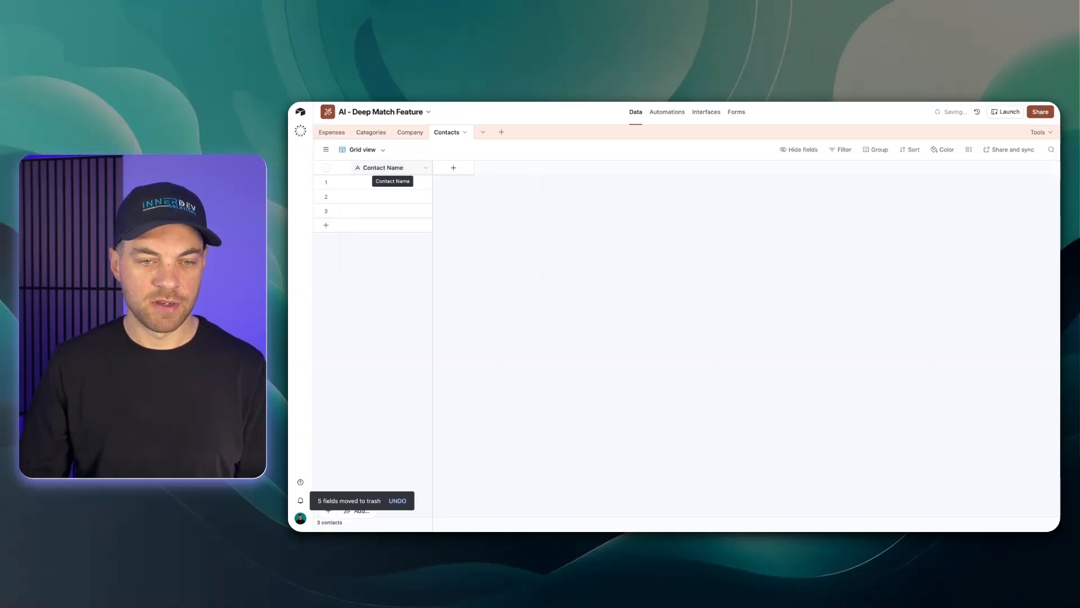
Rename the Company table's primary Name field to Company Name.
{"action": "left_click", "coordinate": [409, 132]}
{"action": "left_click", "coordinate": [385, 168]}
{"action": "double_click", "coordinate": [386, 169]}
{"action": "type", "text": "Company Name"}
{"action": "left_click", "coordinate": [511, 252]}
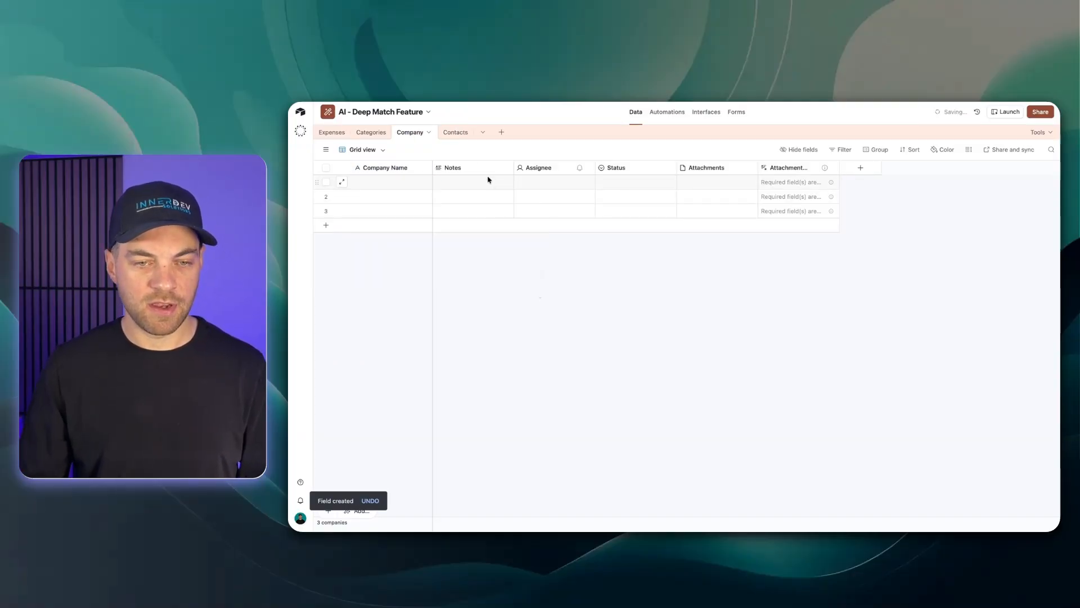
Delete the Company table's other fields and enter ACME Corporation, Apple Inc and Nike as its company names.
{"action": "left_click", "coordinate": [483, 169]}
{"action": "left_click", "coordinate": [782, 168], "text": "shift"}
{"action": "right_click", "coordinate": [782, 167]}
{"action": "left_click", "coordinate": [801, 290]}
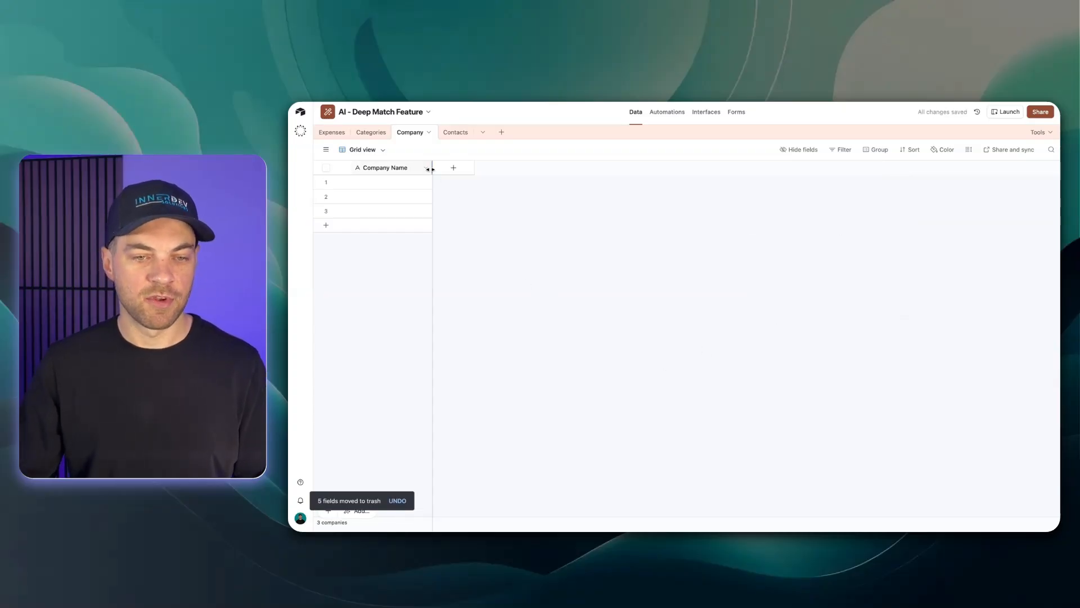
{"action": "type", "text": "ACME Corporation"}
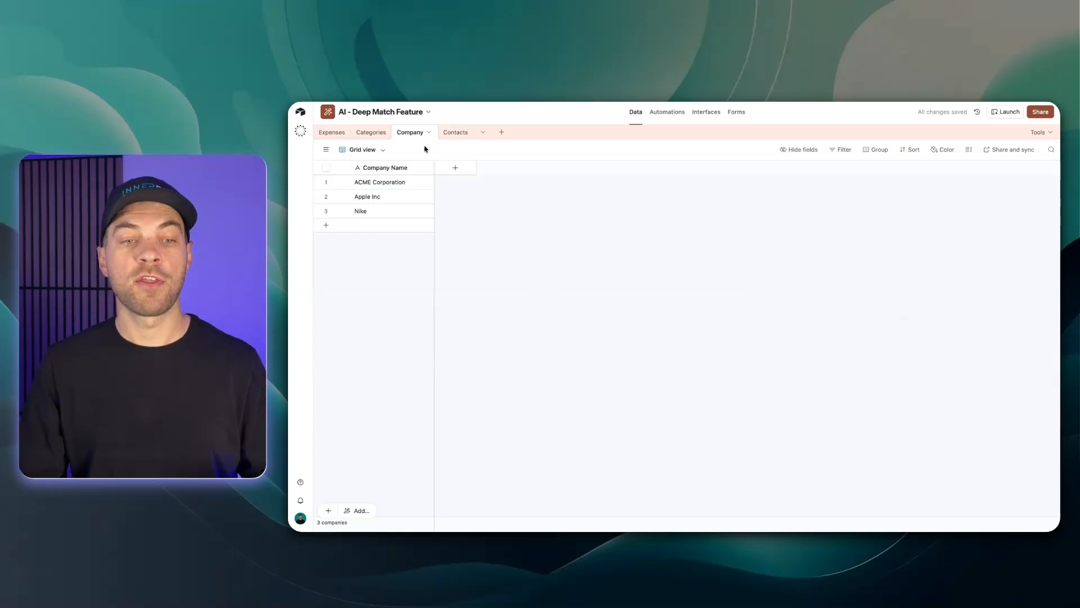
Enter apple as the first contact's Company Name in the Contacts table and compare it with the names in the Company table.
{"action": "left_click", "coordinate": [456, 132]}
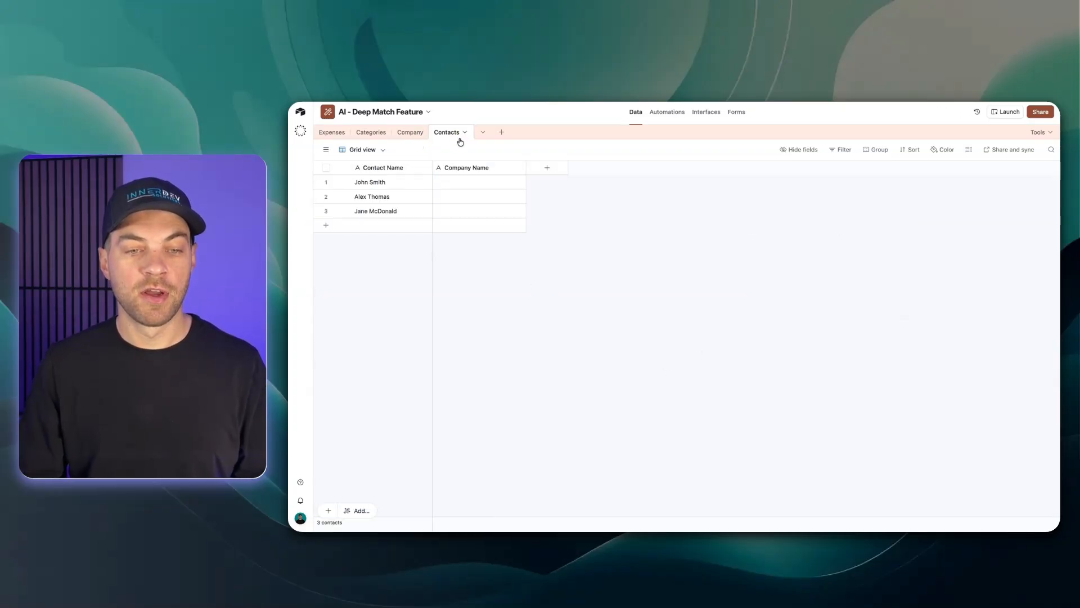
{"action": "left_click", "coordinate": [464, 188]}
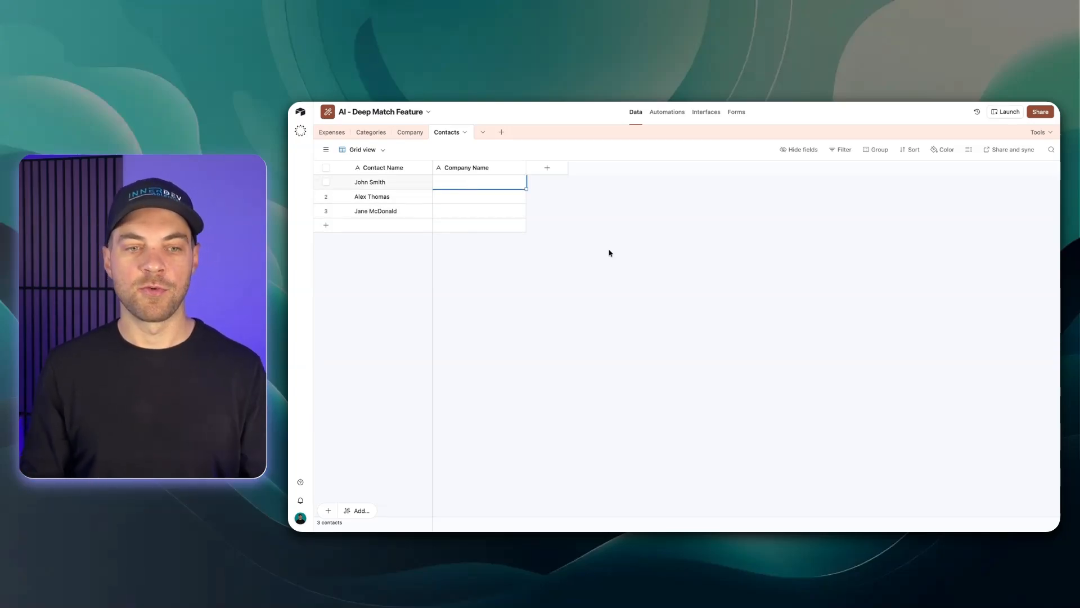
{"action": "type", "text": "apple"}
{"action": "left_click", "coordinate": [410, 131]}
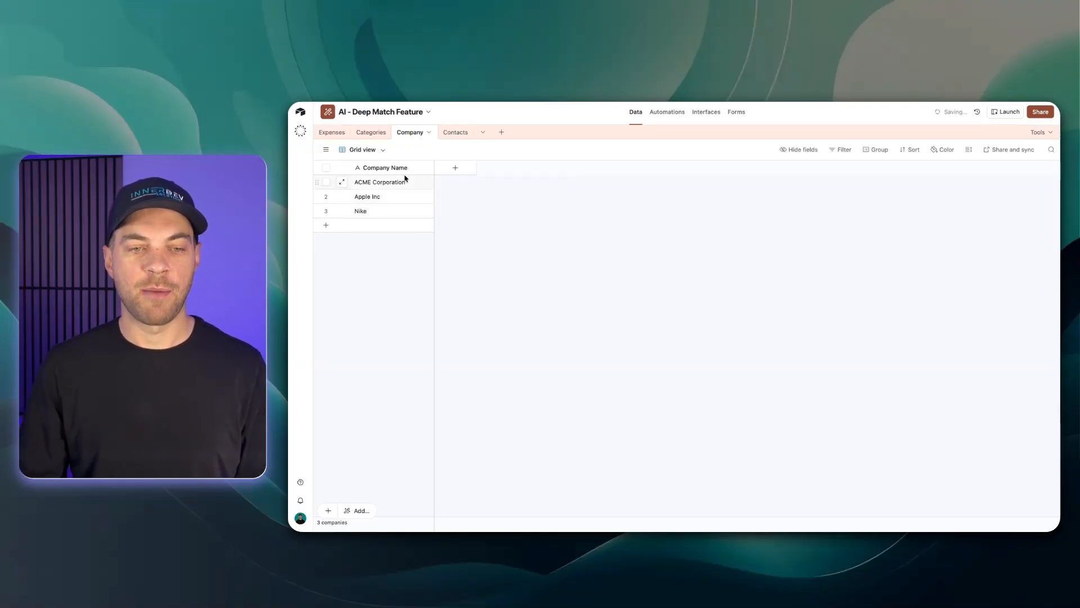
{"action": "left_click", "coordinate": [456, 132]}
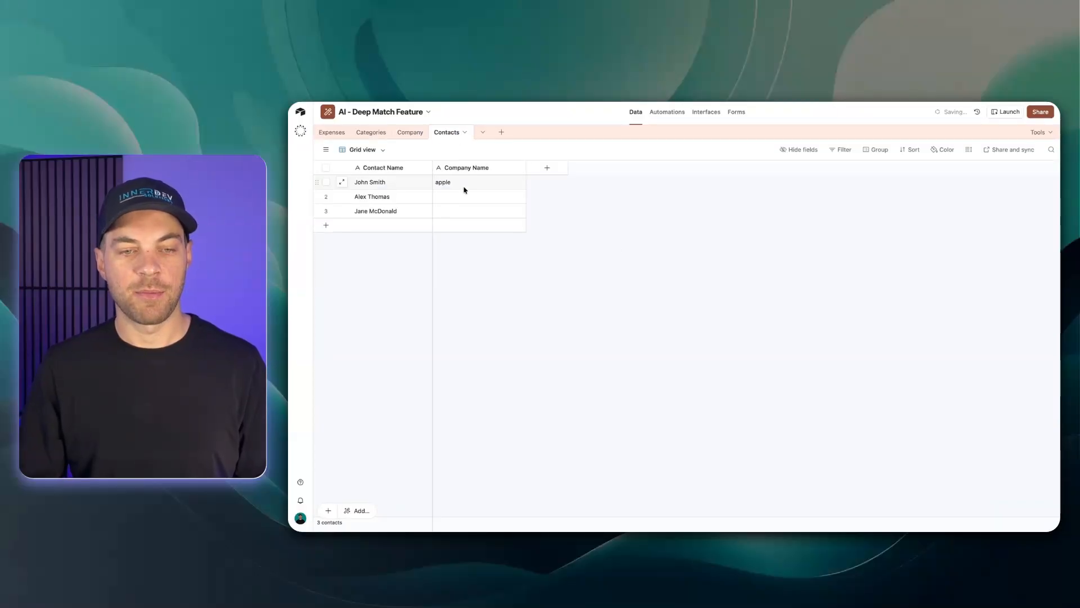
Add a Deep match field to the Contacts table that links to the Company table, with linking to multiple records turned off.
{"action": "left_click", "coordinate": [559, 174]}
{"action": "left_click", "coordinate": [576, 261]}
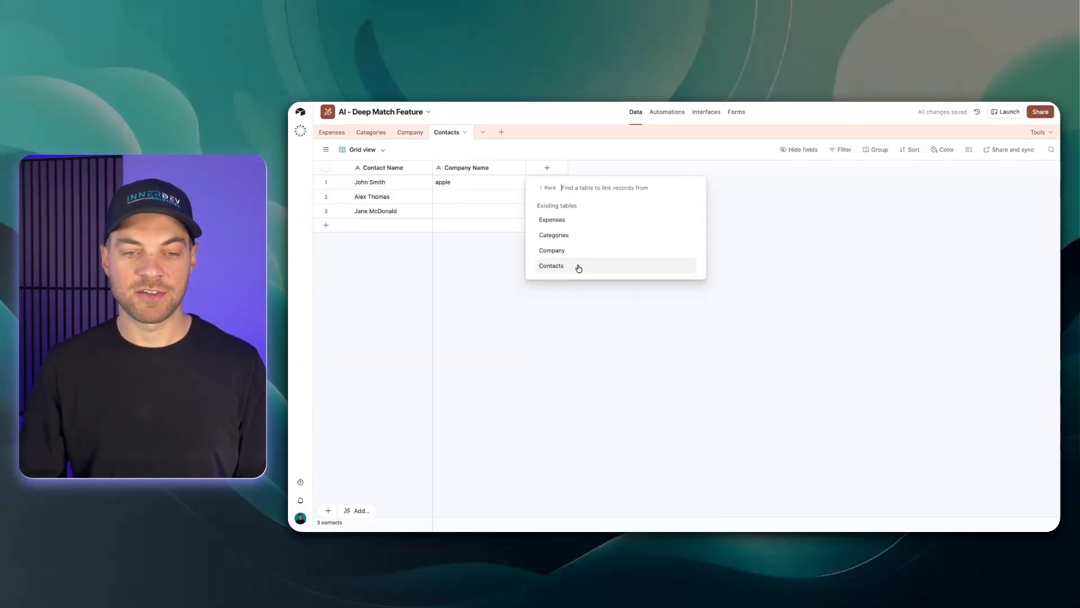
{"action": "left_click", "coordinate": [578, 252]}
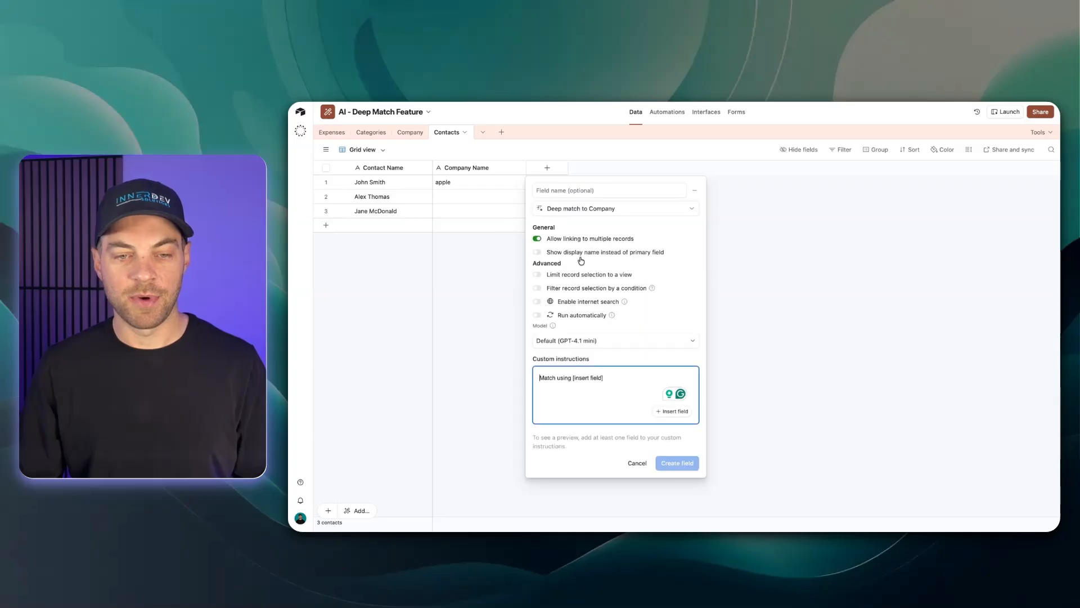
{"action": "left_click", "coordinate": [538, 239]}
Replace the placeholder in the matching instructions with the Contacts table's Company Name field, and create the field.
{"action": "left_click", "coordinate": [619, 379]}
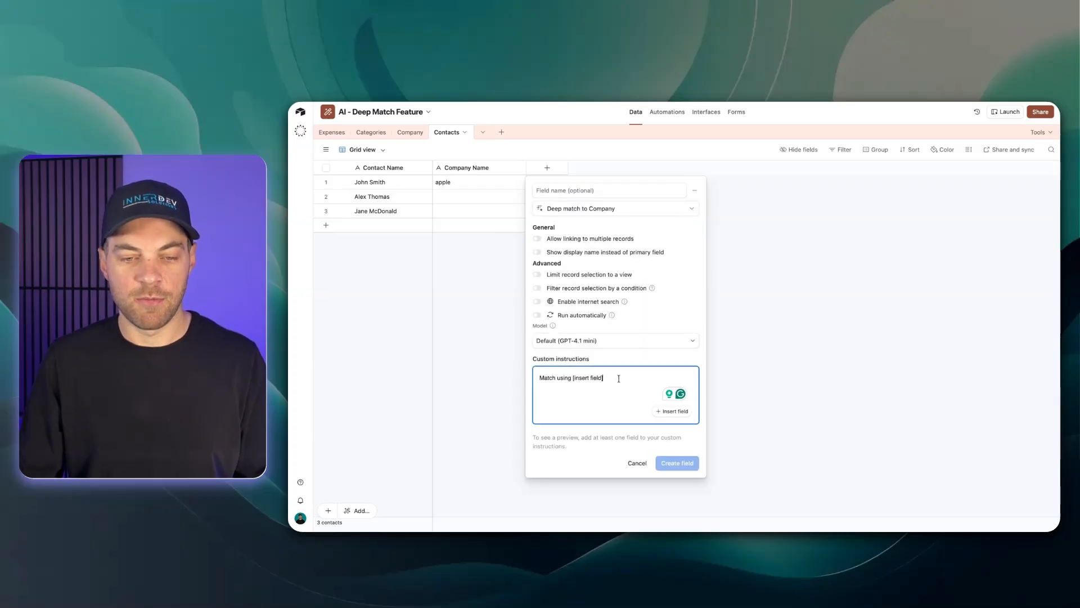
{"action": "left_click_drag", "start_coordinate": [612, 378], "coordinate": [573, 377]}
{"action": "key", "text": "BackSpace"}
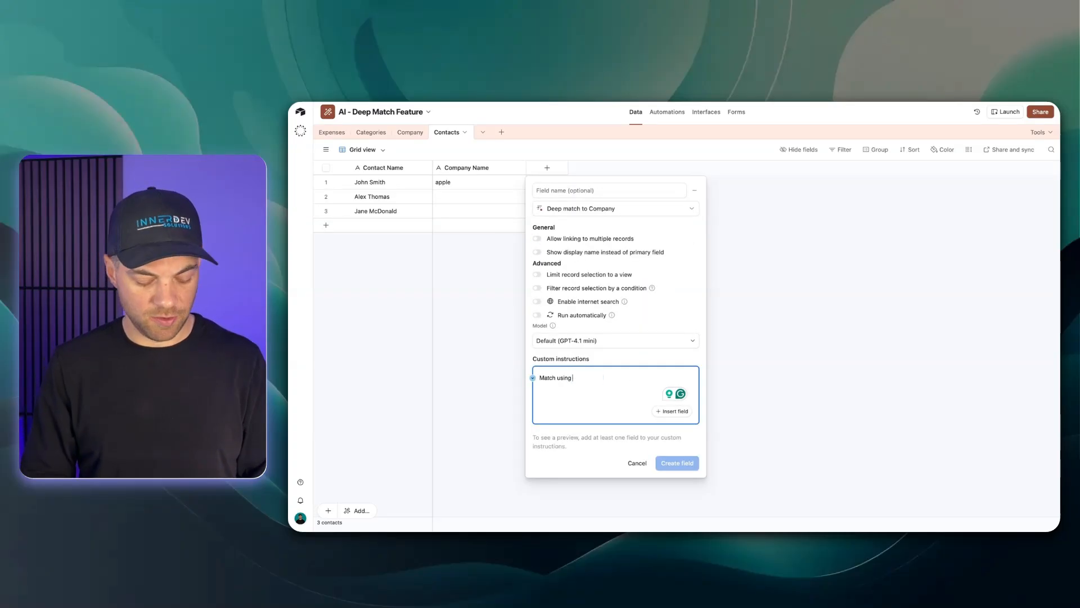
{"action": "type", "text": "{comp"}
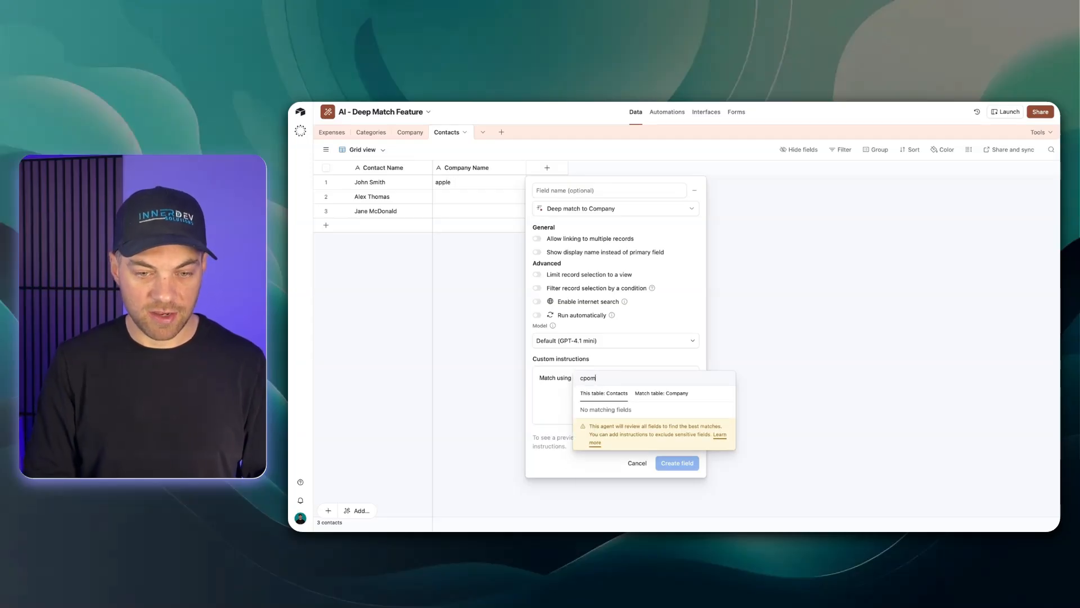
{"action": "key", "text": "Return"}
{"action": "left_click", "coordinate": [677, 468]}
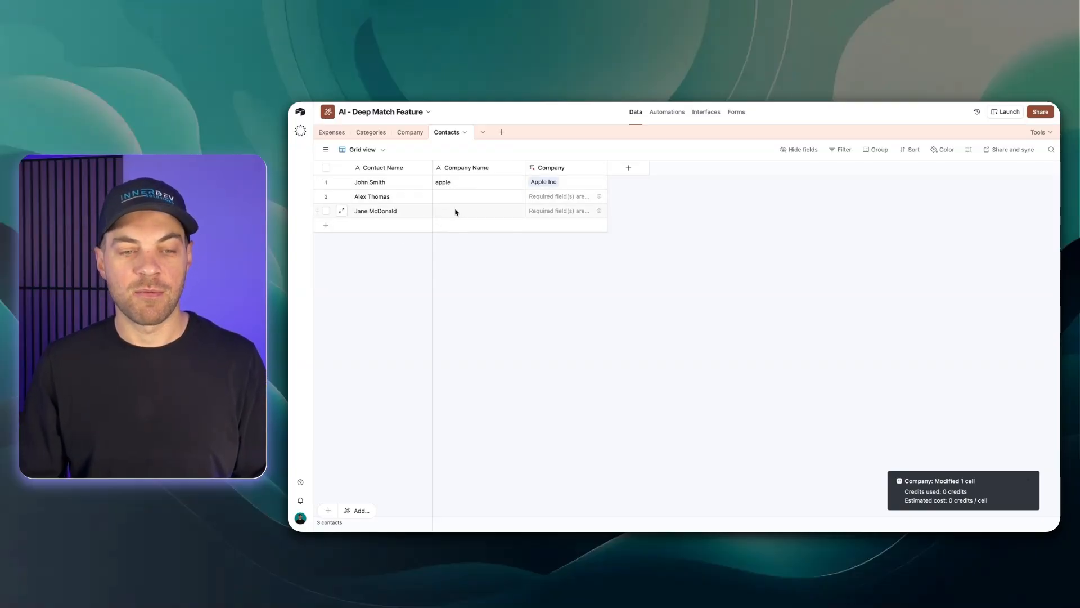
Check the linked contact in the Company table, then enter Nike Inc. as the third contact's Company Name and run its Company agent.
{"action": "left_click", "coordinate": [410, 135]}
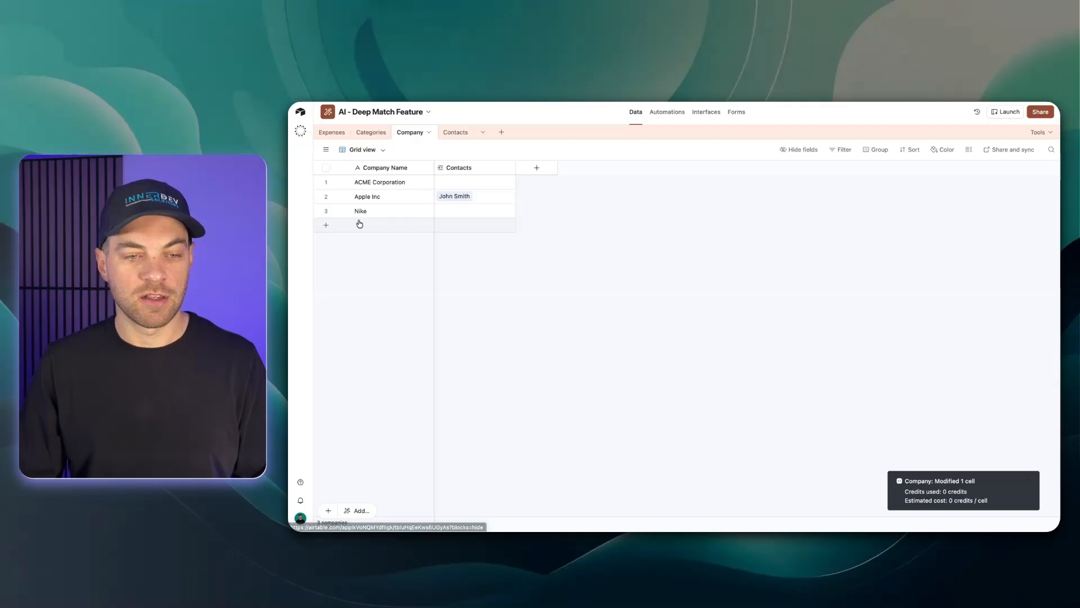
{"action": "left_click", "coordinate": [449, 133]}
{"action": "left_click", "coordinate": [468, 212]}
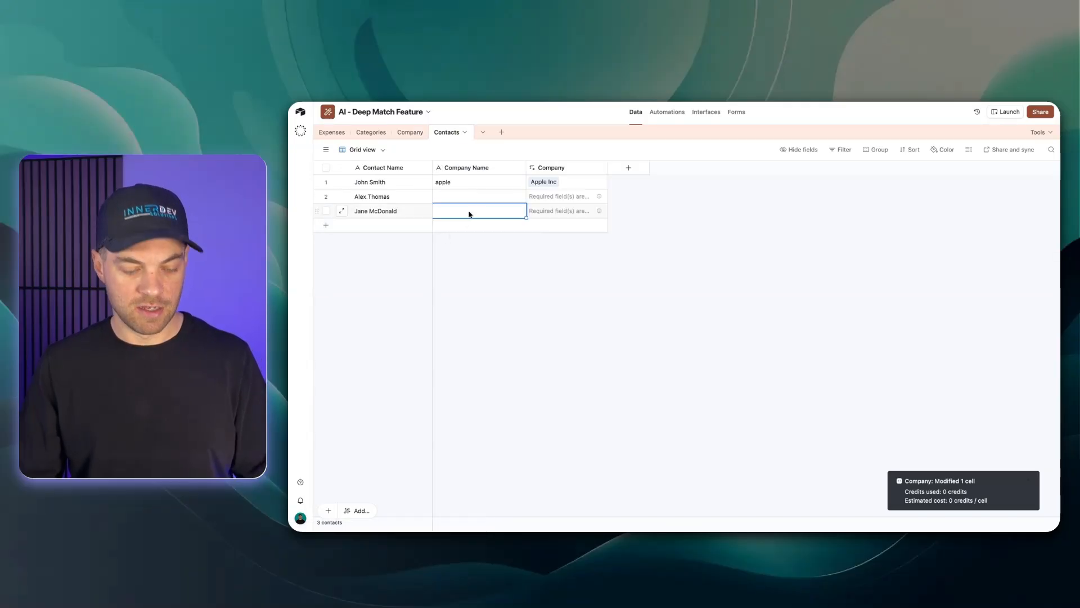
{"action": "type", "text": "Nike Inc."}
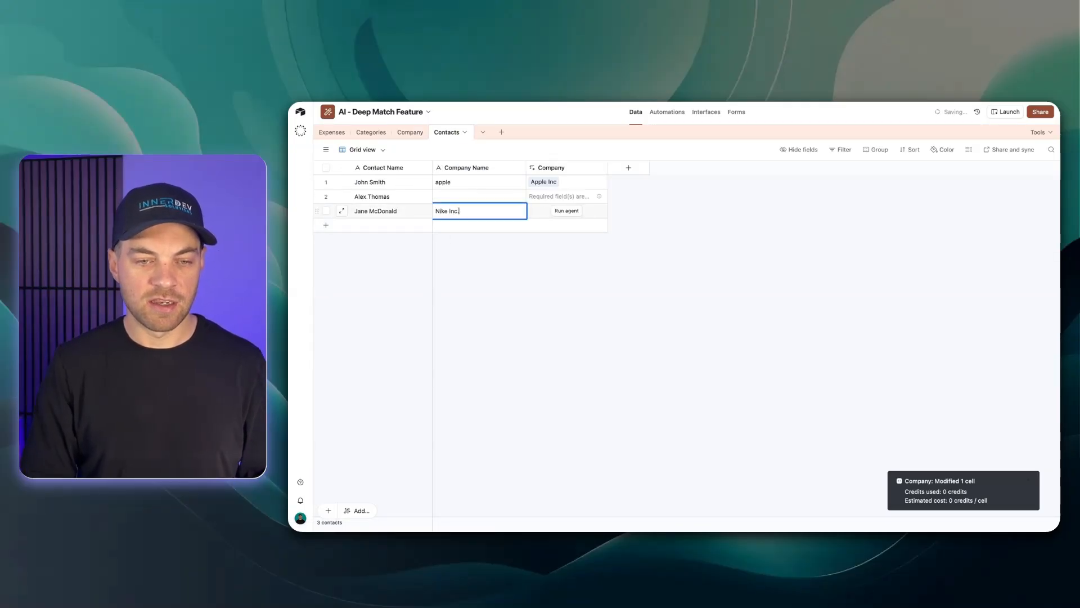
{"action": "left_click", "coordinate": [567, 267]}
{"action": "left_click", "coordinate": [570, 211]}
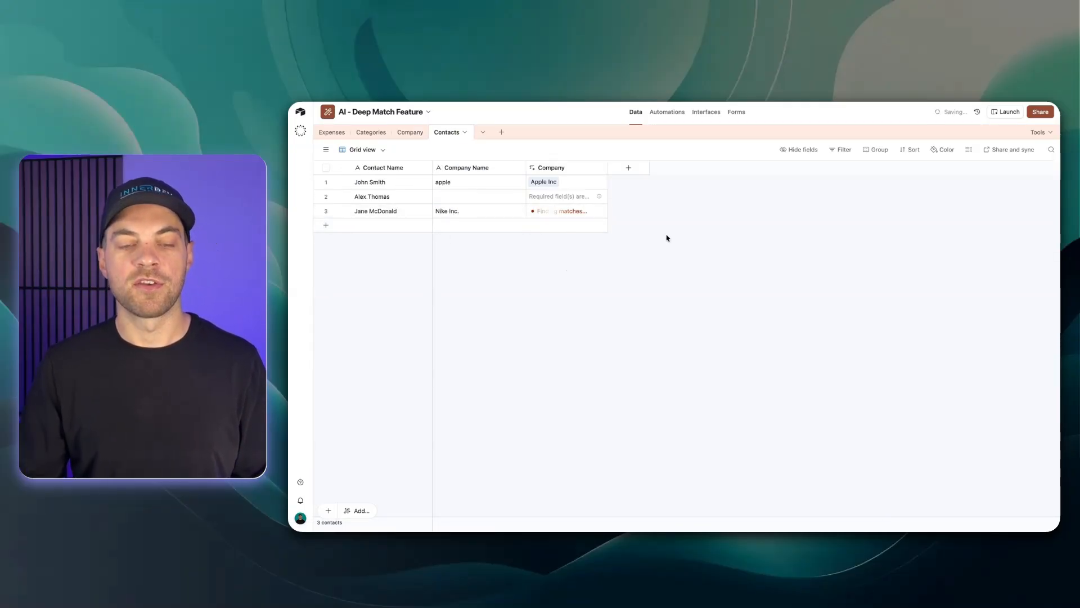